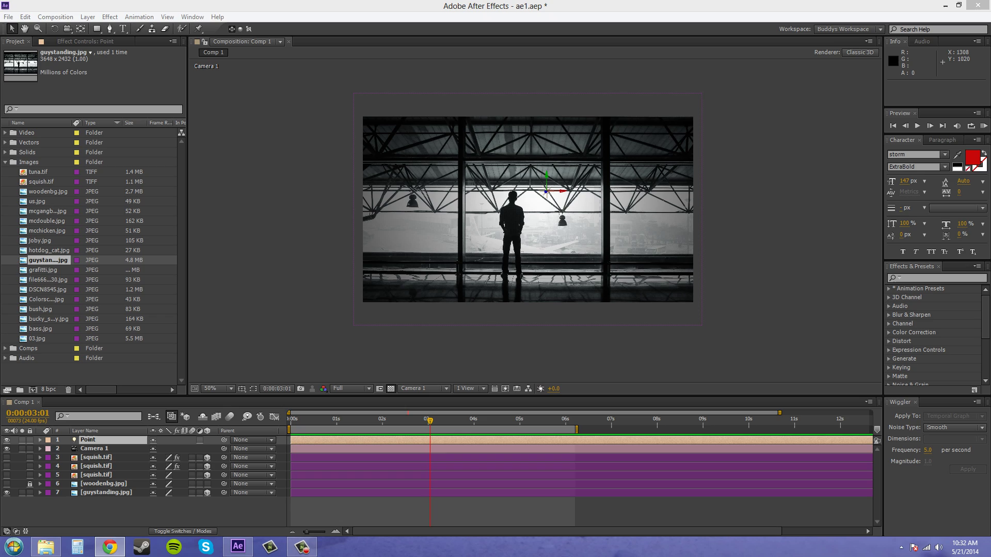
- Restore the Chrome window showing the Unsplash photo site over After Effects
left_click(110, 547)
- Maximize the browser and scroll Unsplash to the airport-hangar silhouette photo with its Download link
left_click_drag(450, 122, 208, 56)
double_click(208, 57)
scroll(296, 200, "up", 15)
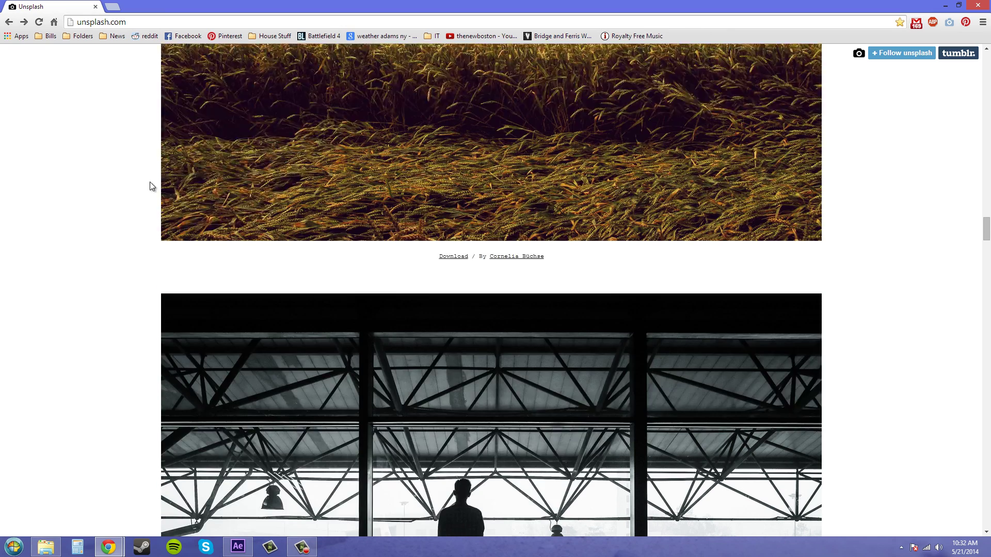
scroll(110, 195, "up", 20)
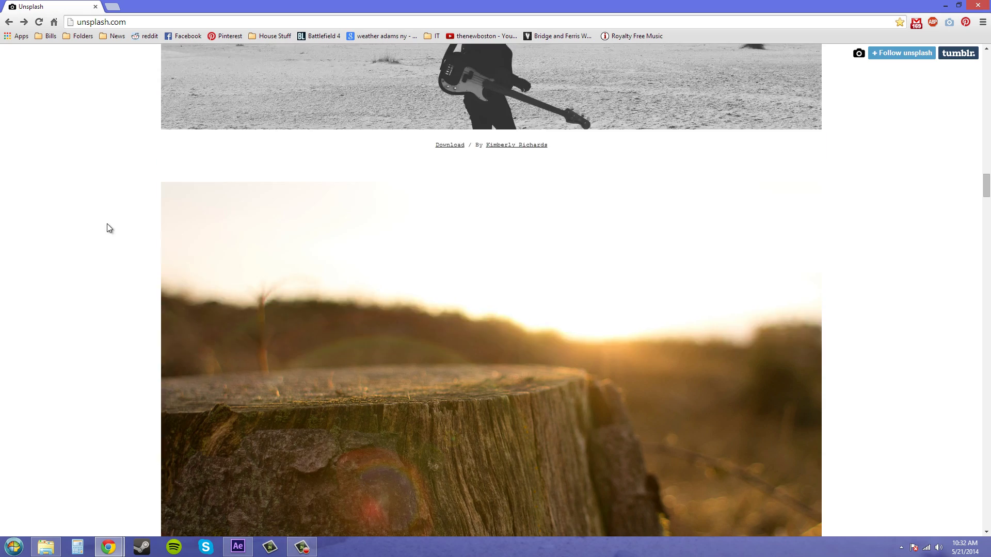
scroll(112, 215, "up", 18)
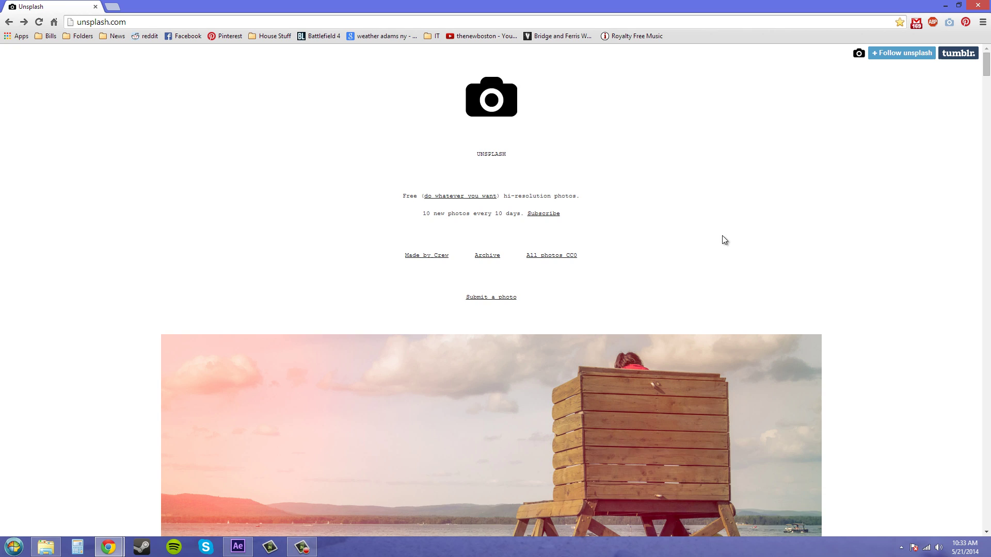
scroll(723, 241, "down", 1)
scroll(860, 179, "down", 3)
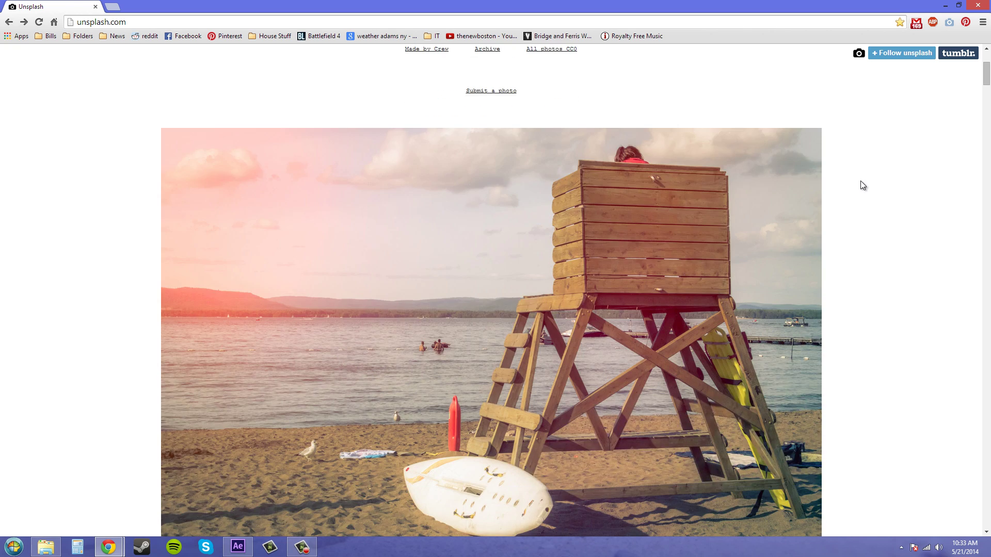
middle_click(892, 205)
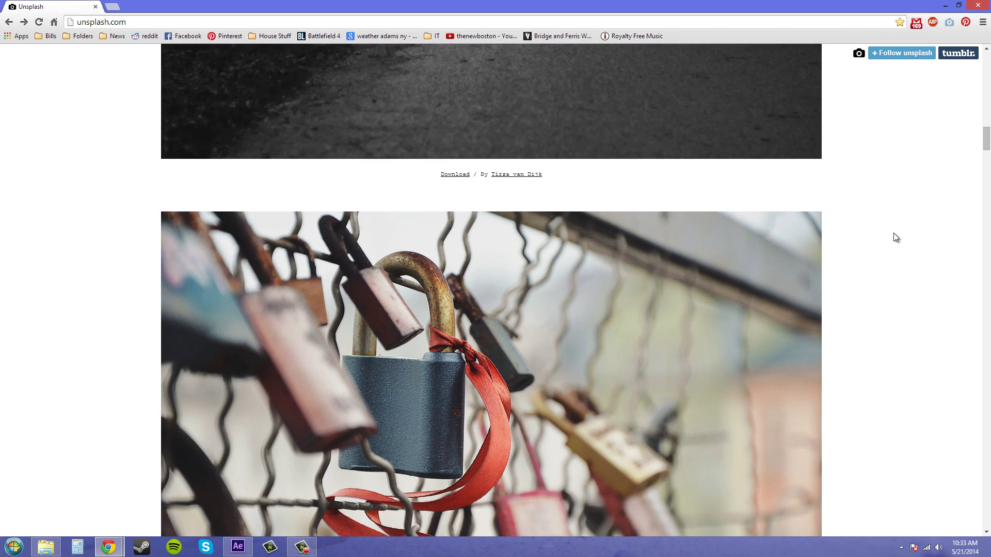
left_click(894, 238)
scroll(895, 238, "down", 20)
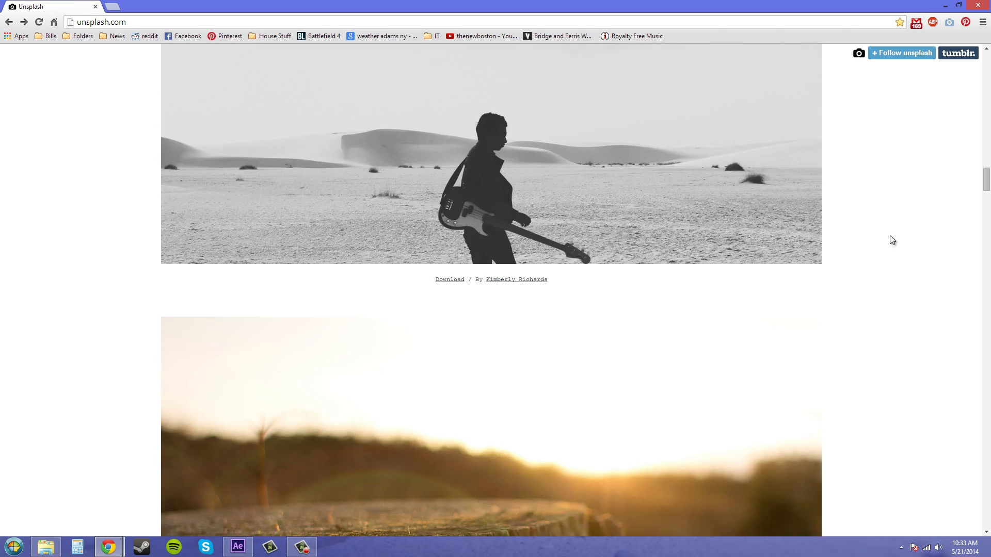
scroll(885, 212, "down", 12)
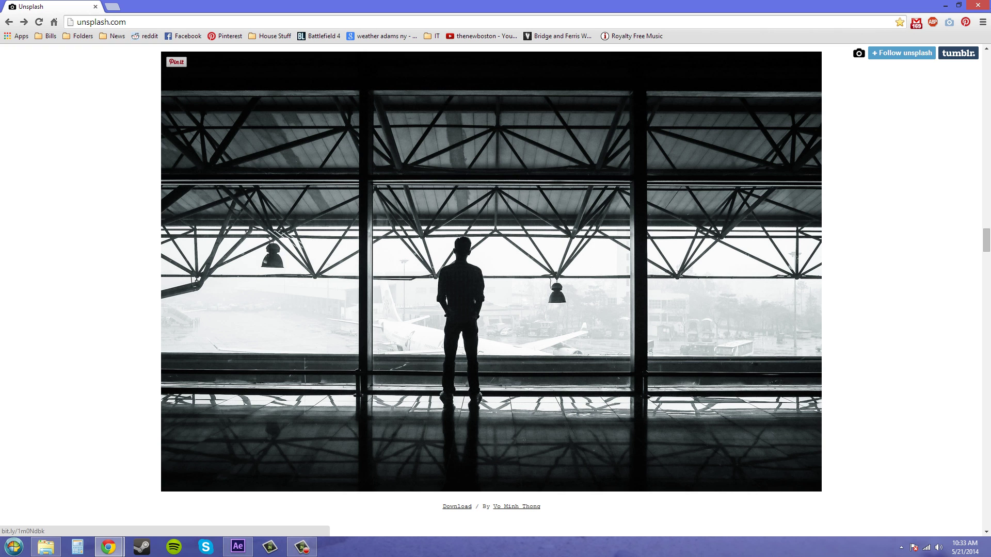
mouse_move(953, 14)
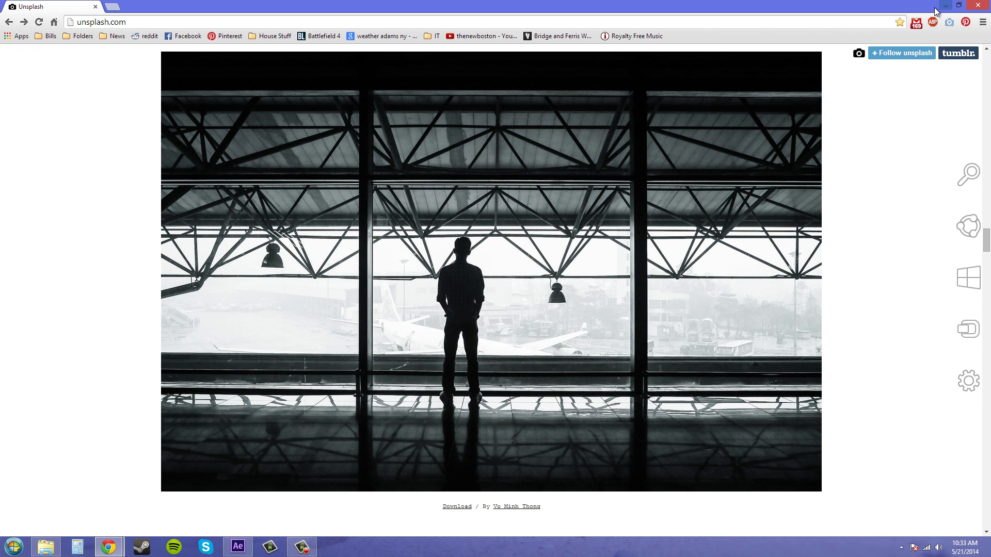
left_click(948, 7)
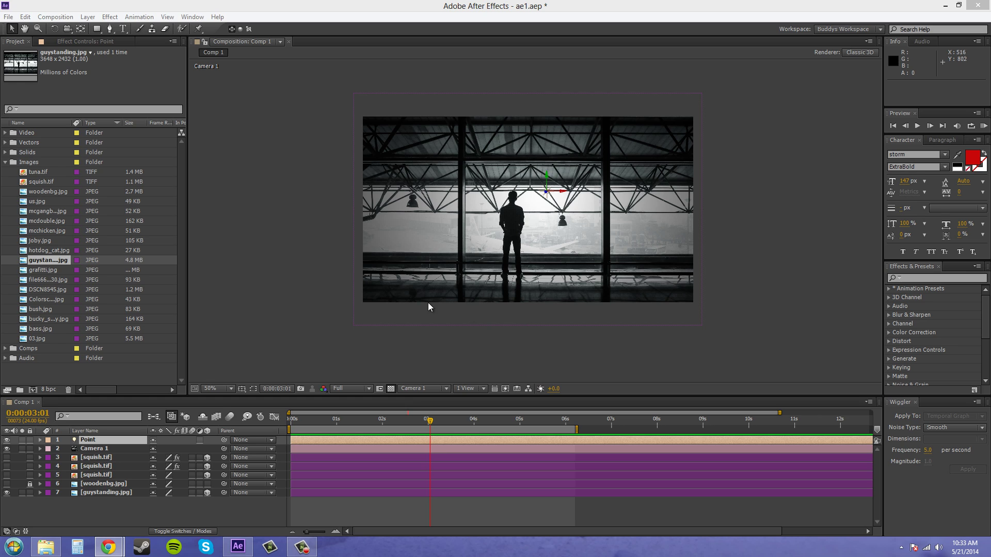
left_click(91, 443)
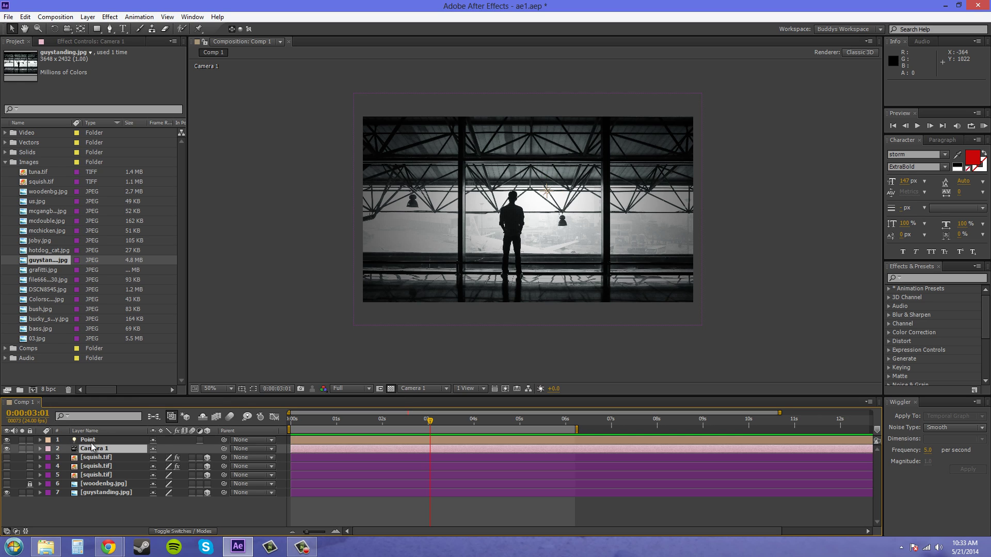
left_click(90, 18)
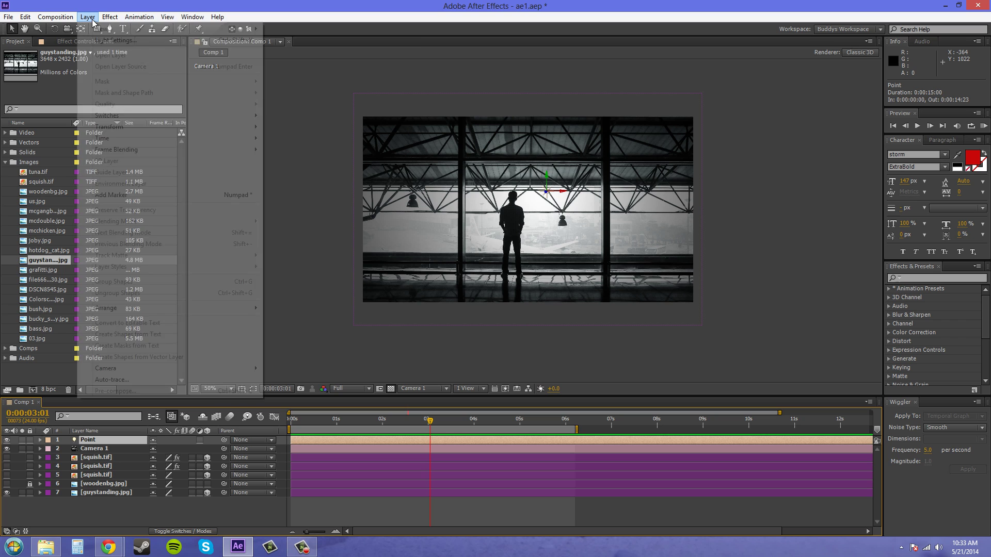
mouse_move(218, 17)
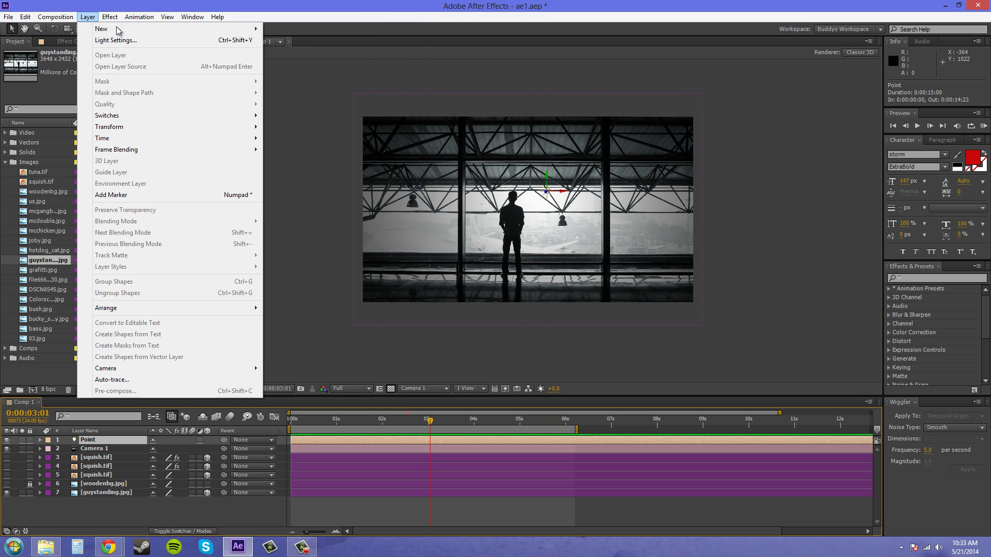
mouse_move(252, 29)
left_click(292, 52)
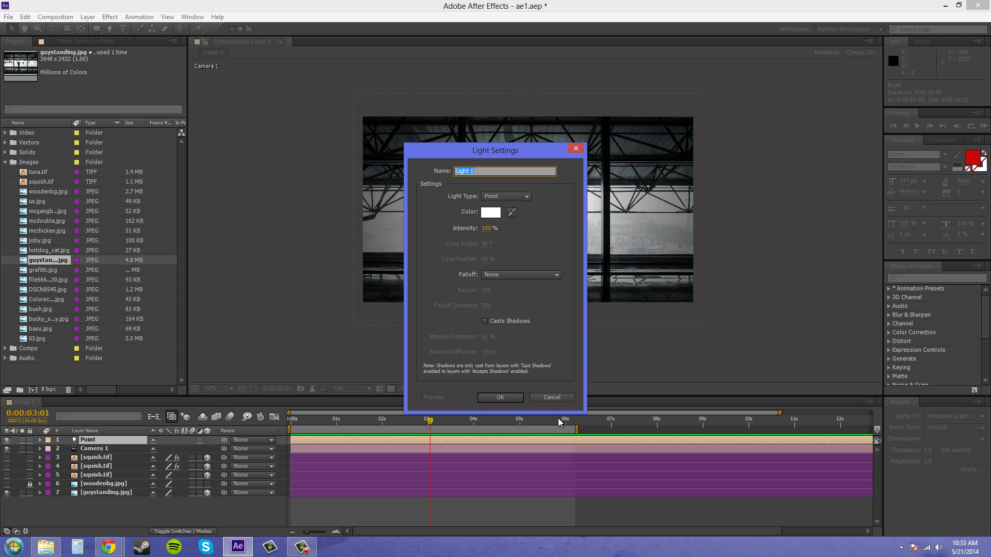
left_click(560, 398)
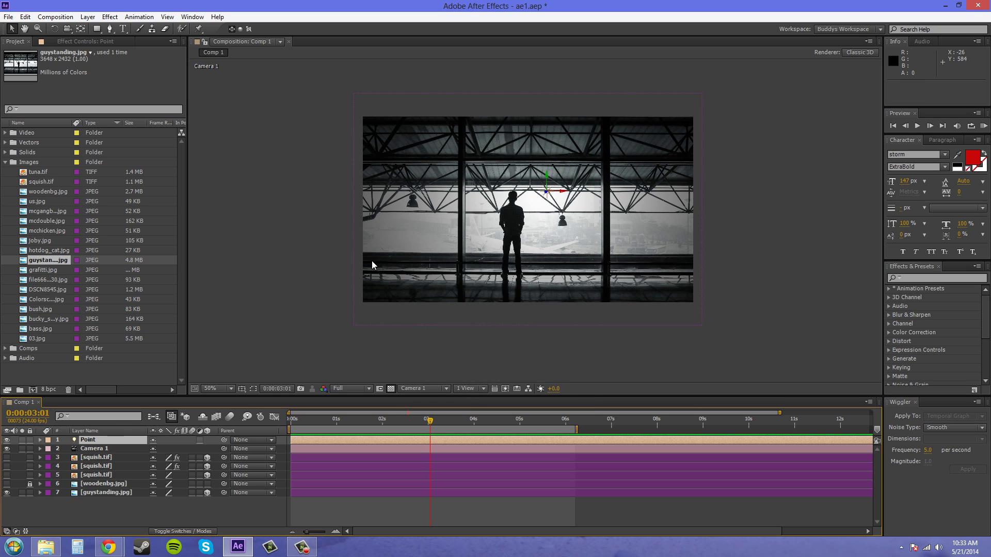
- Zoom the viewer to 100% and open the Point light's Light Settings beside the image
scroll(679, 309, "up", 2)
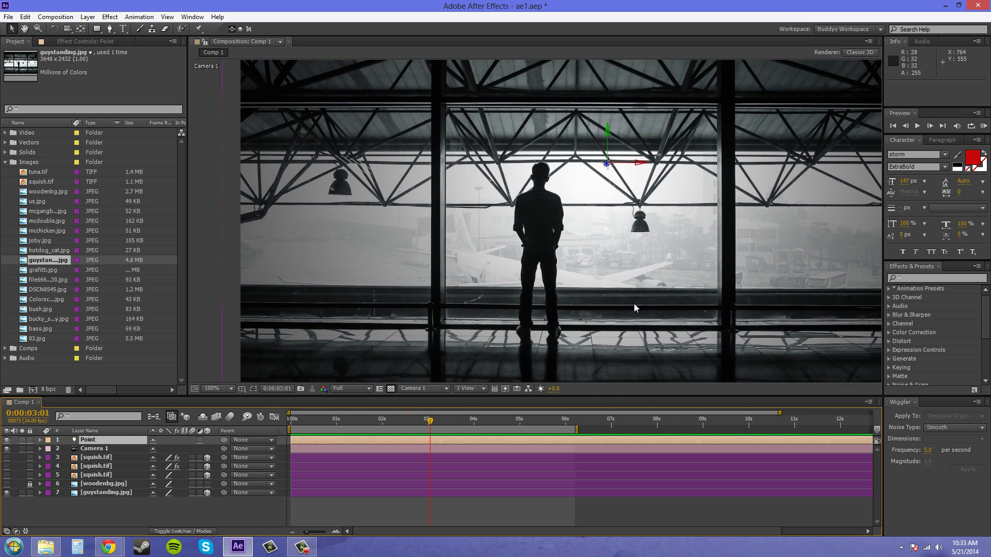
double_click(103, 440)
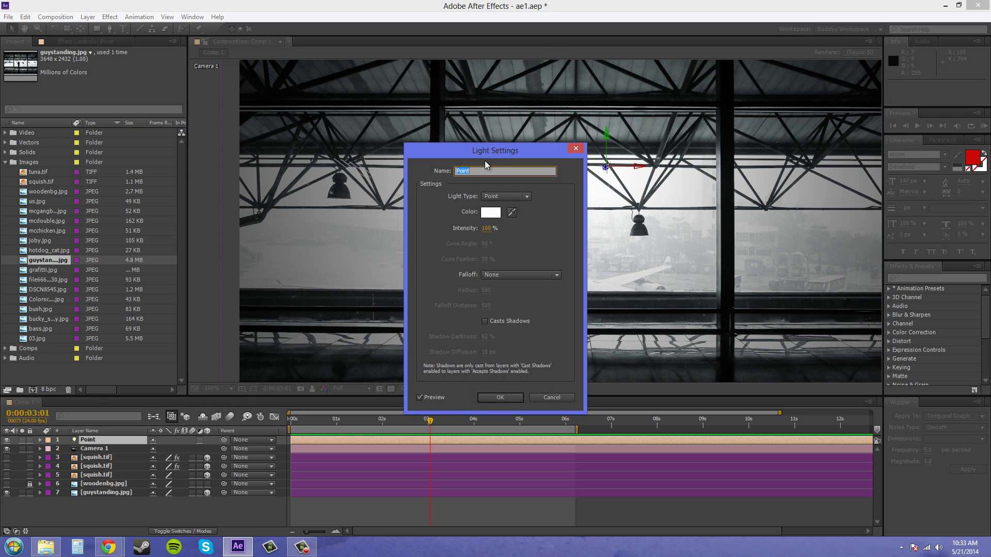
left_click_drag(504, 154, 154, 163)
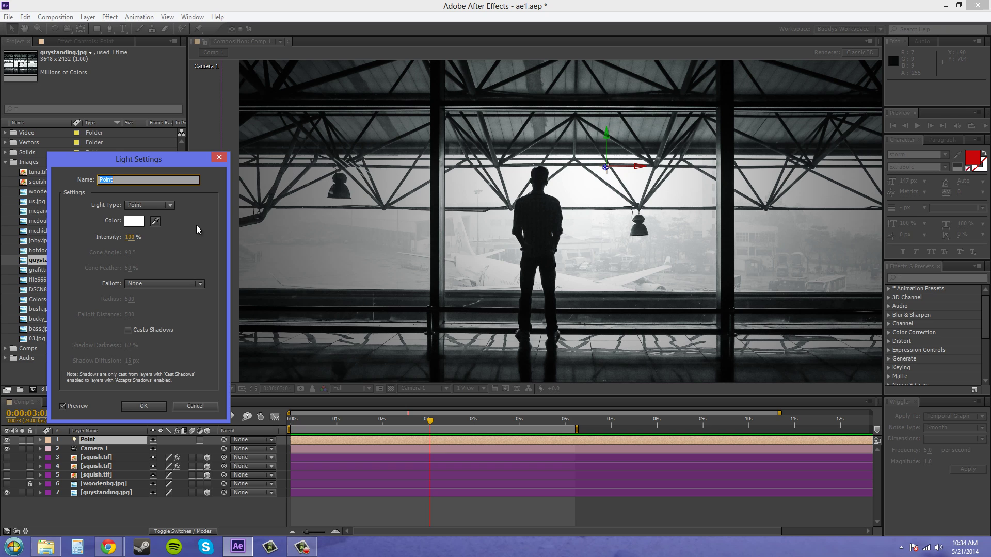
- Give the light a pale blue-grey colour
left_click(134, 222)
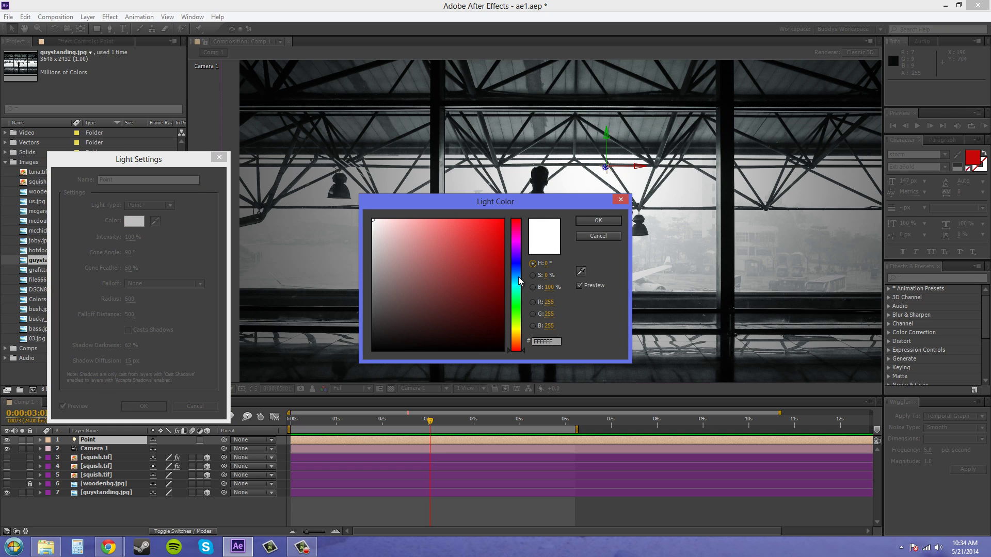
left_click(519, 277)
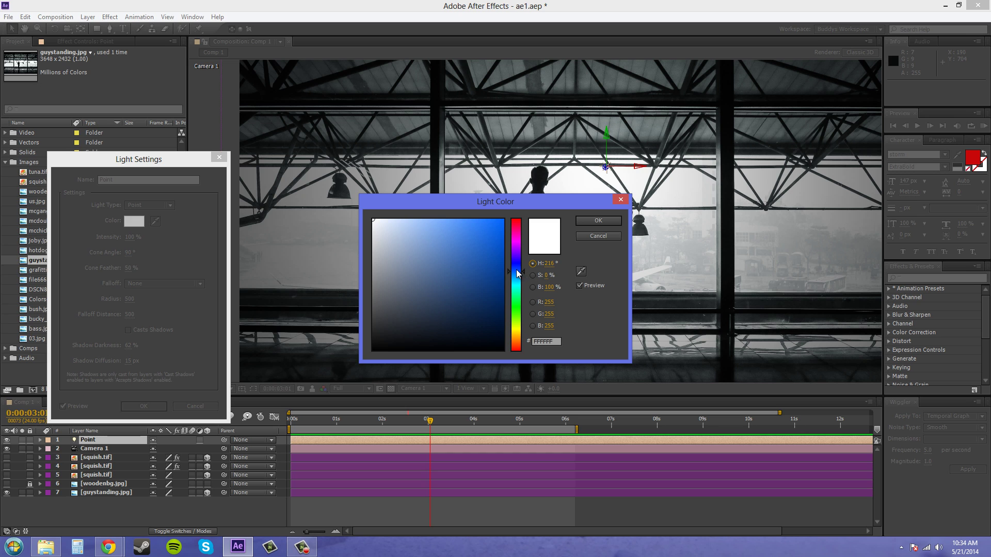
left_click(520, 276)
mouse_move(402, 235)
left_mouse_down()
mouse_move(452, 228)
mouse_move(410, 227)
mouse_move(403, 264)
left_mouse_up()
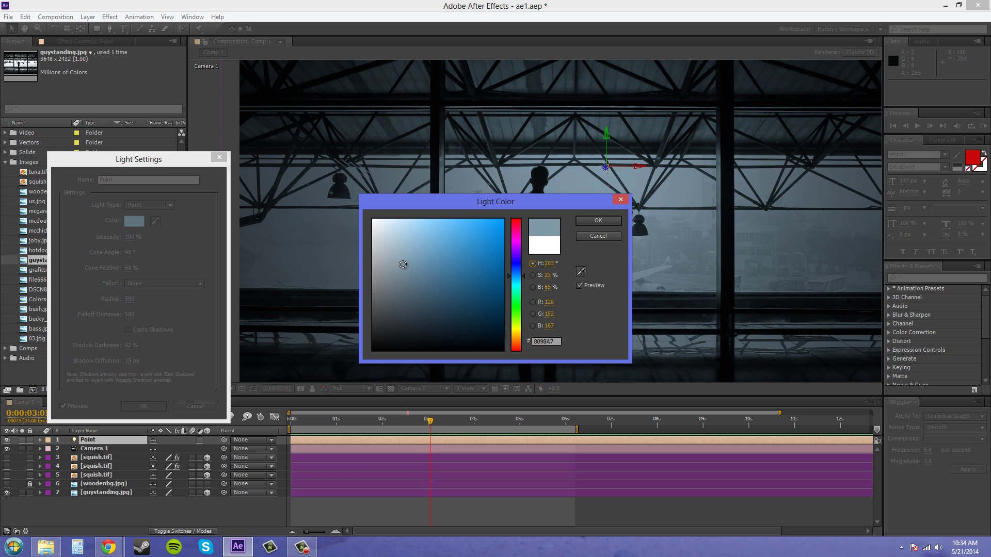
left_click(594, 221)
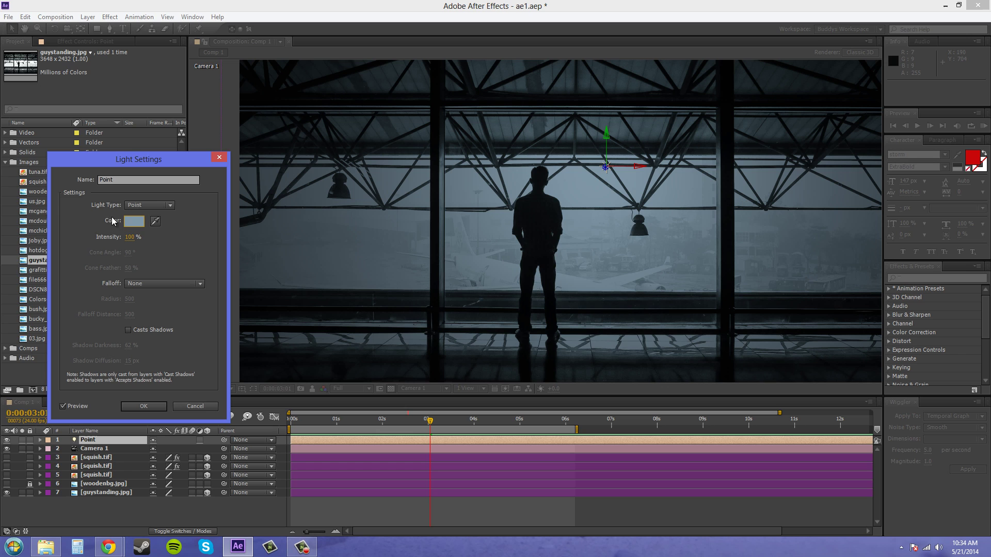
- Shift the light colour to purple and lower its intensity to darken the scene
left_click(134, 221)
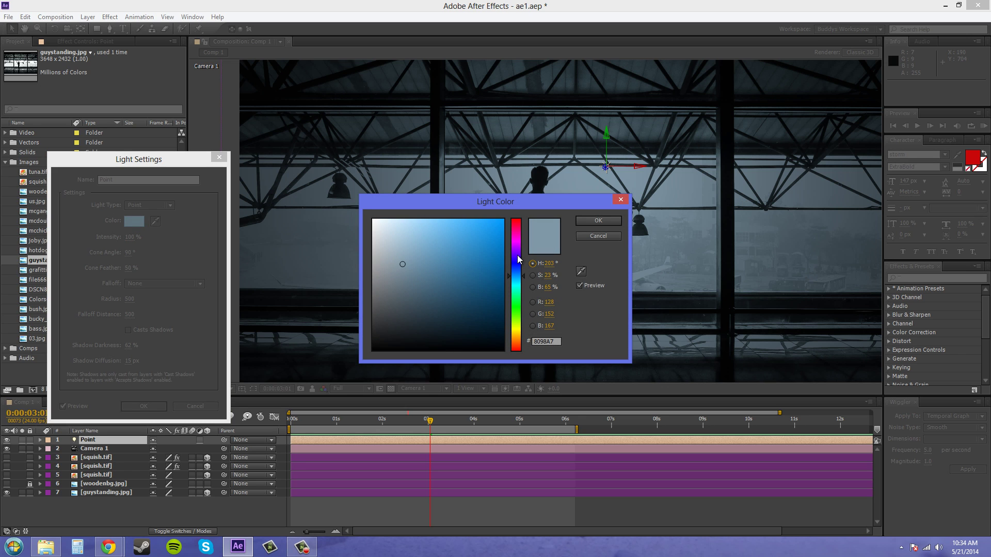
left_click_drag(518, 256, 517, 263)
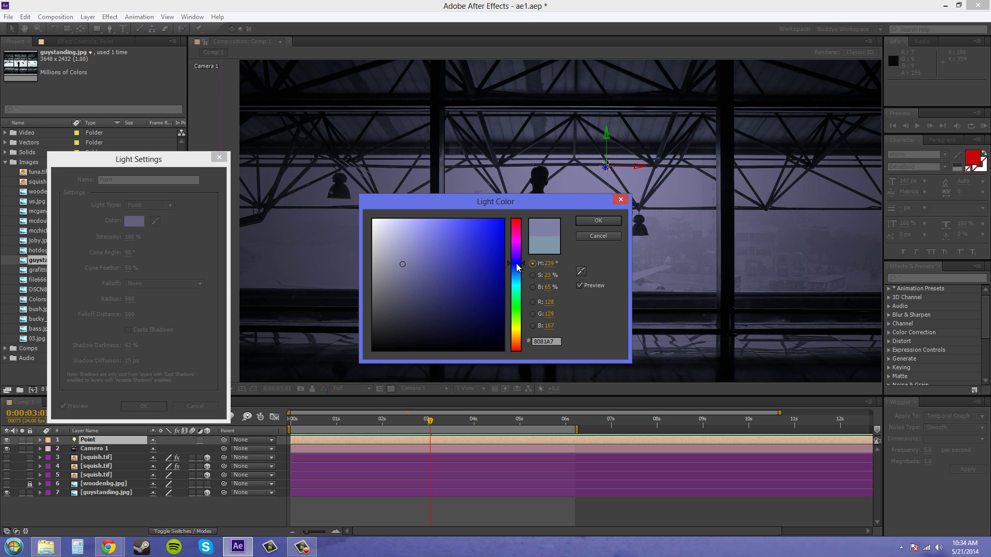
left_click(611, 222)
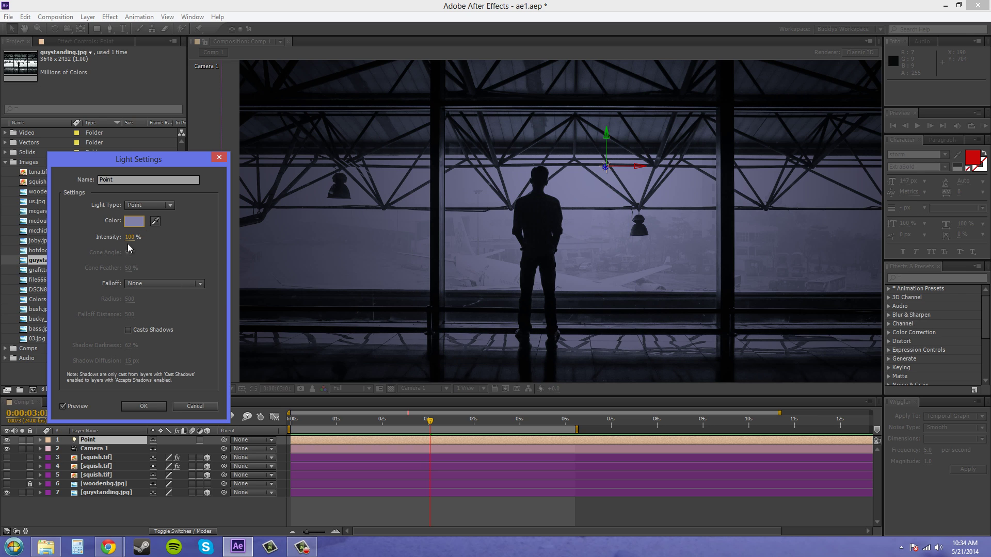
left_click_drag(123, 237, 47, 231)
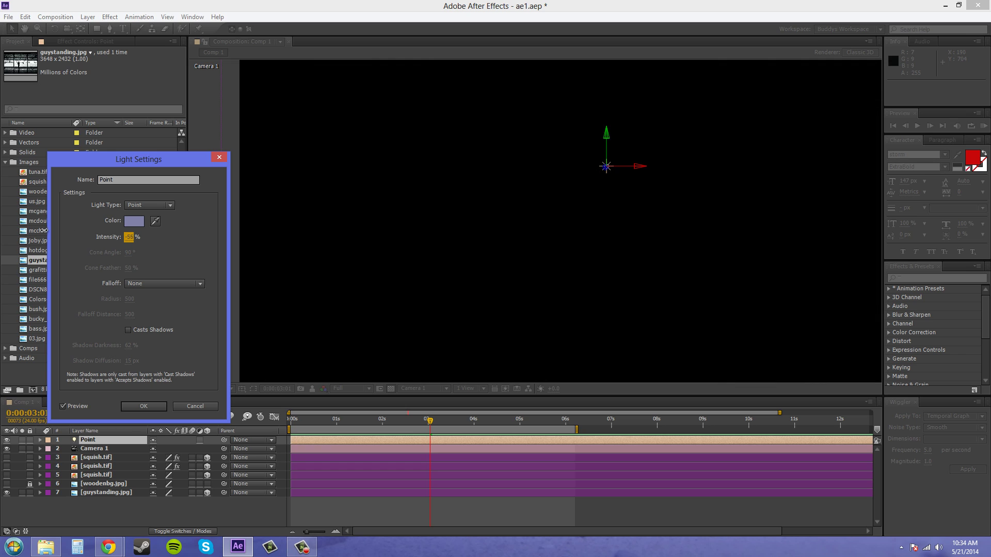
- Reset the Point light's intensity to 0, then raise it to 148%
left_click(130, 238)
type("0")
key("Return")
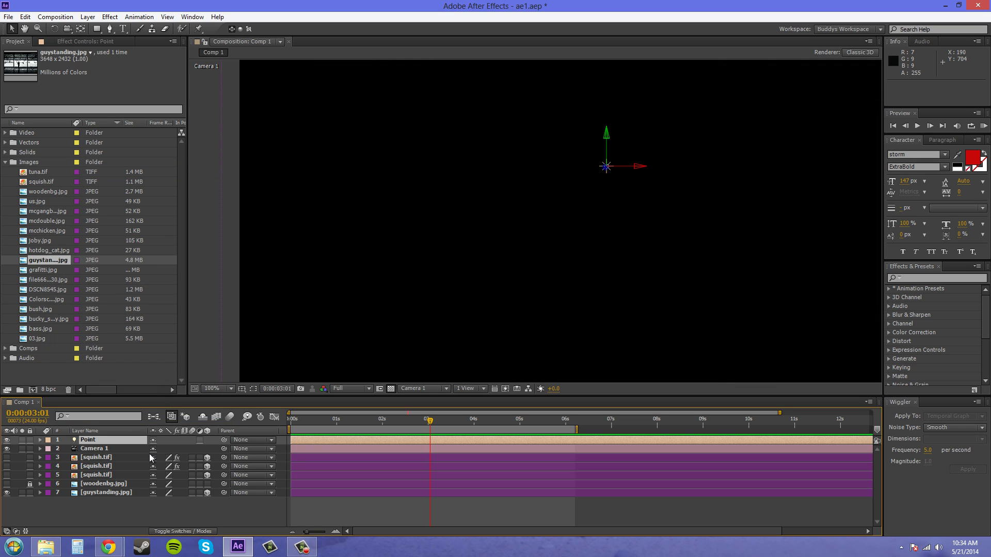
double_click(100, 441)
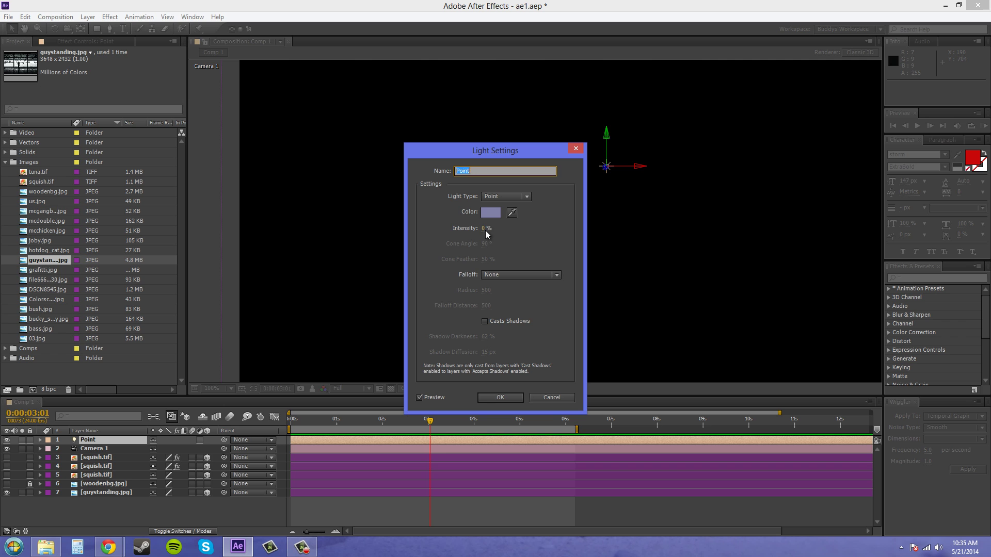
left_click_drag(484, 228, 652, 230)
left_click_drag(513, 150, 143, 140)
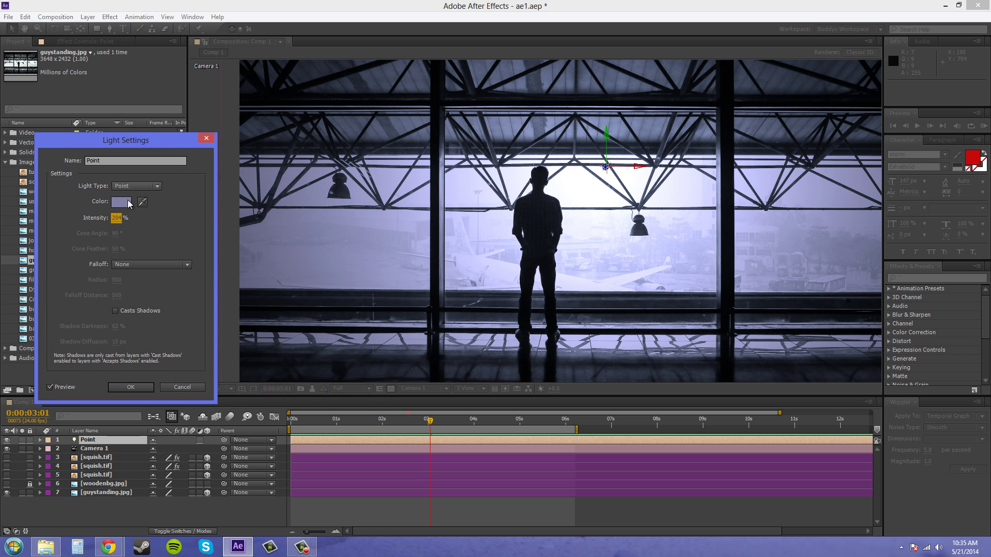
left_click_drag(117, 218, 93, 218)
- Set Smooth falloff with radius 500 and falloff distance 500
left_click(126, 265)
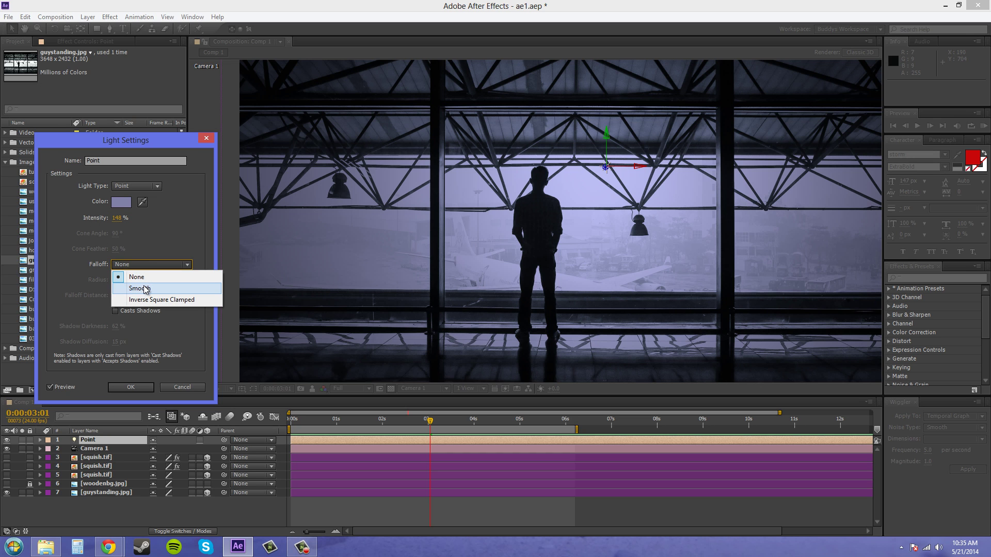
left_click(140, 285)
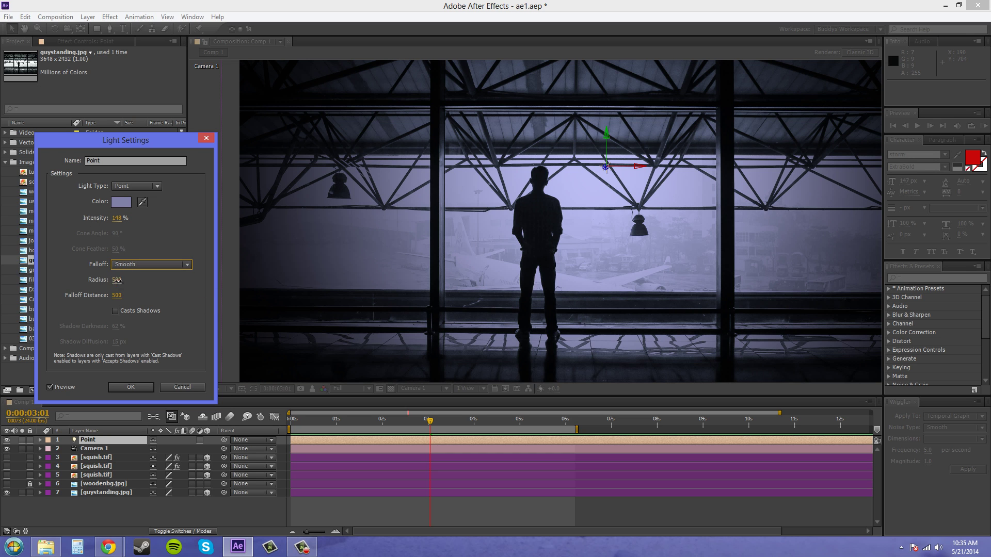
left_click_drag(117, 280, 60, 279)
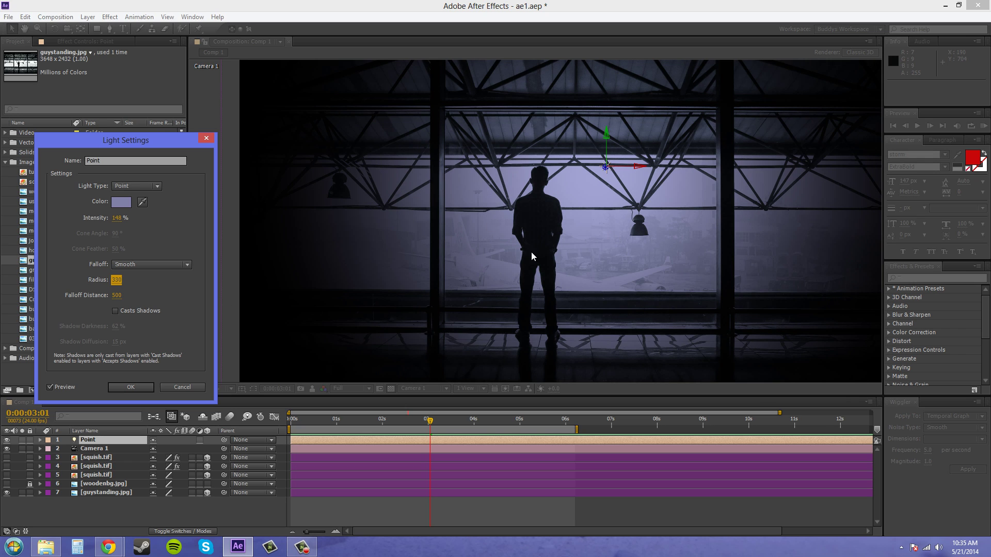
mouse_move(117, 295)
left_mouse_down()
mouse_move(149, 294)
mouse_move(106, 297)
mouse_move(124, 291)
left_mouse_up()
left_click(117, 280)
type("500")
left_click(119, 295)
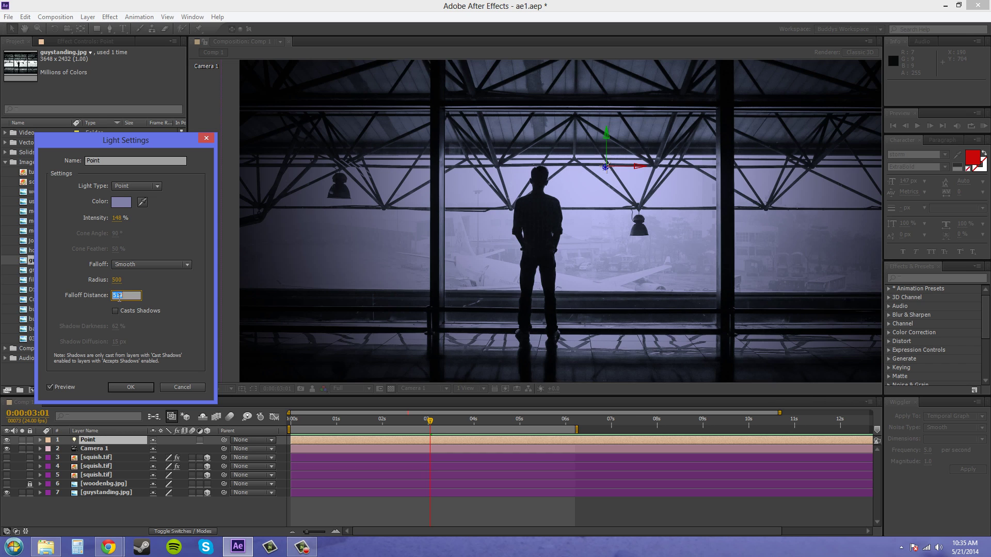
type("500")
key("Return")
- Apply the light settings and check the Material Options of the guystanding.jpg layer
left_click(141, 385)
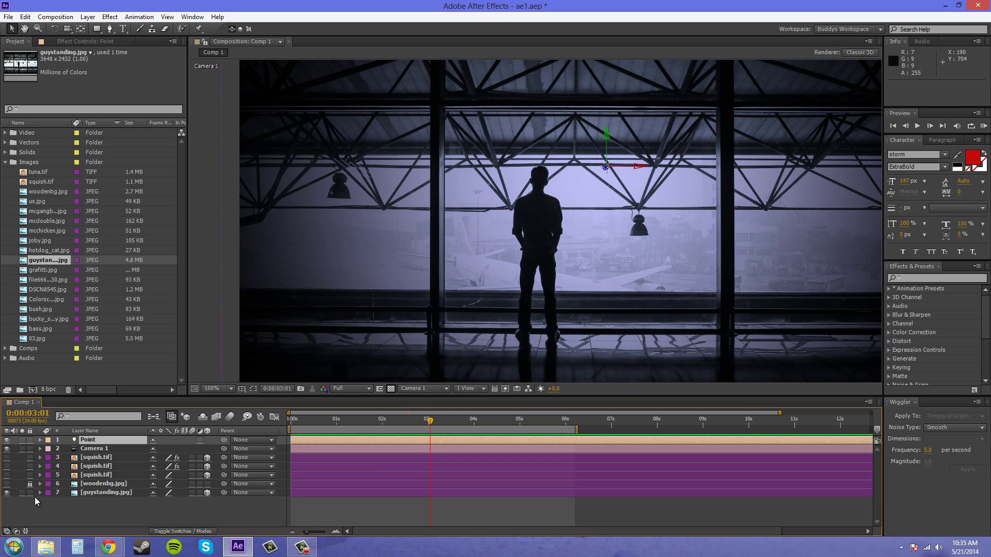
left_click(106, 493)
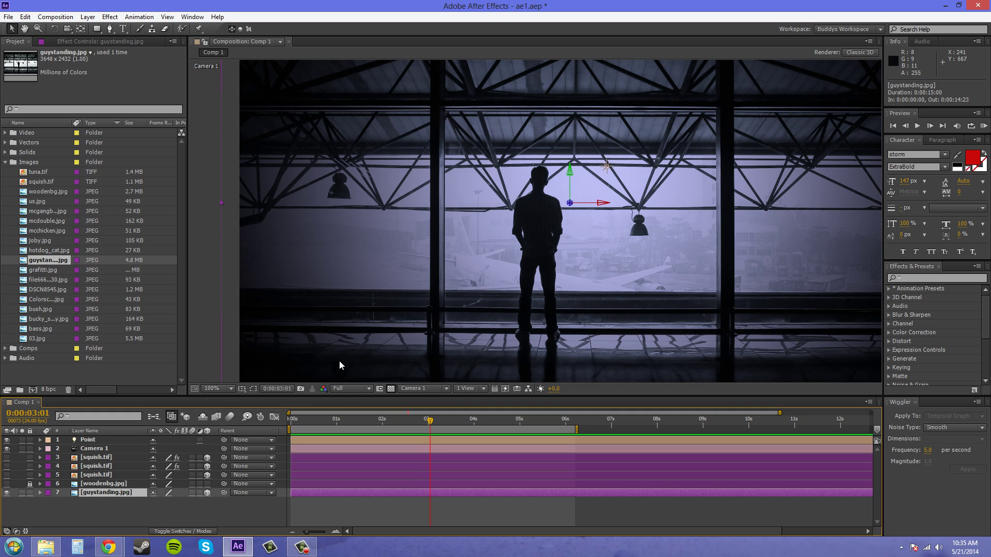
left_click(40, 492)
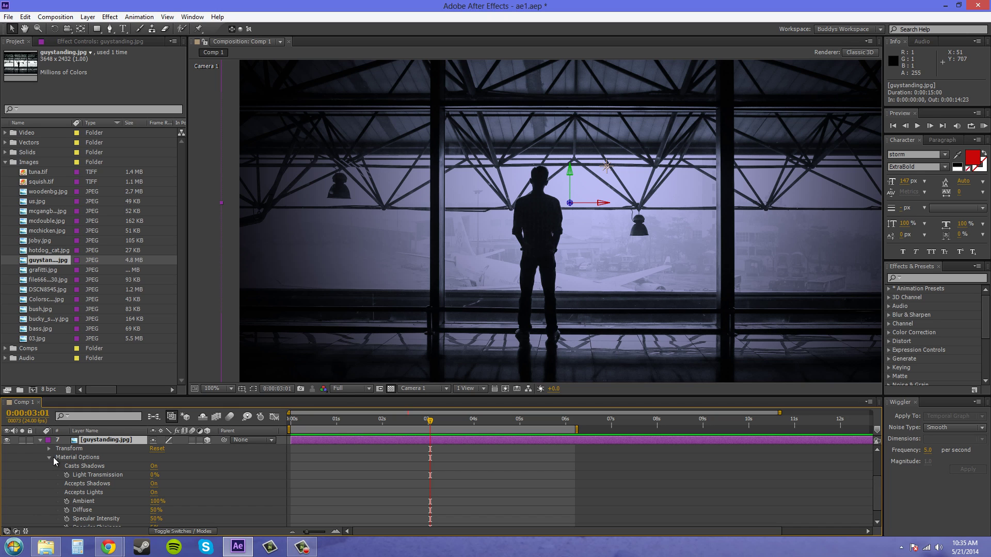
scroll(87, 467, "down", 1)
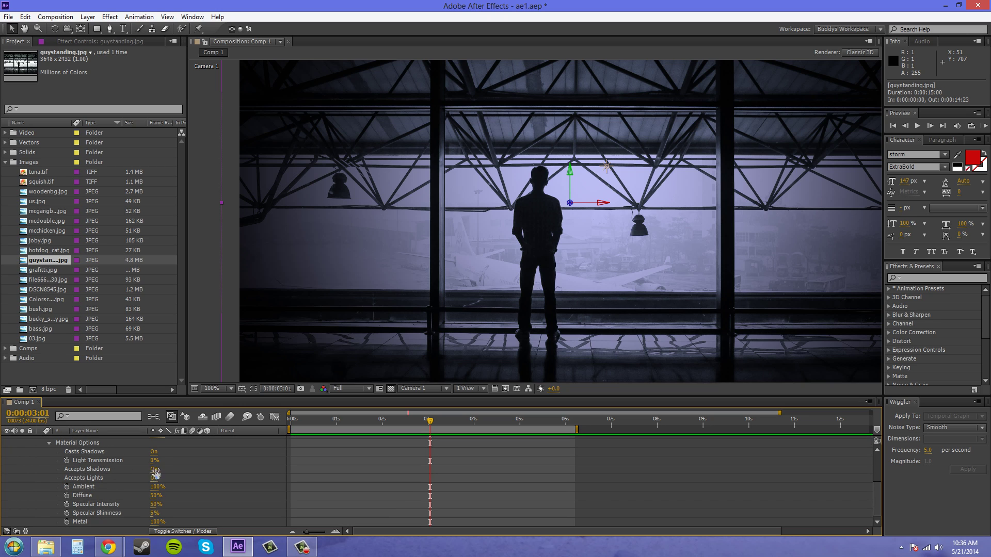
scroll(103, 484, "up", 3)
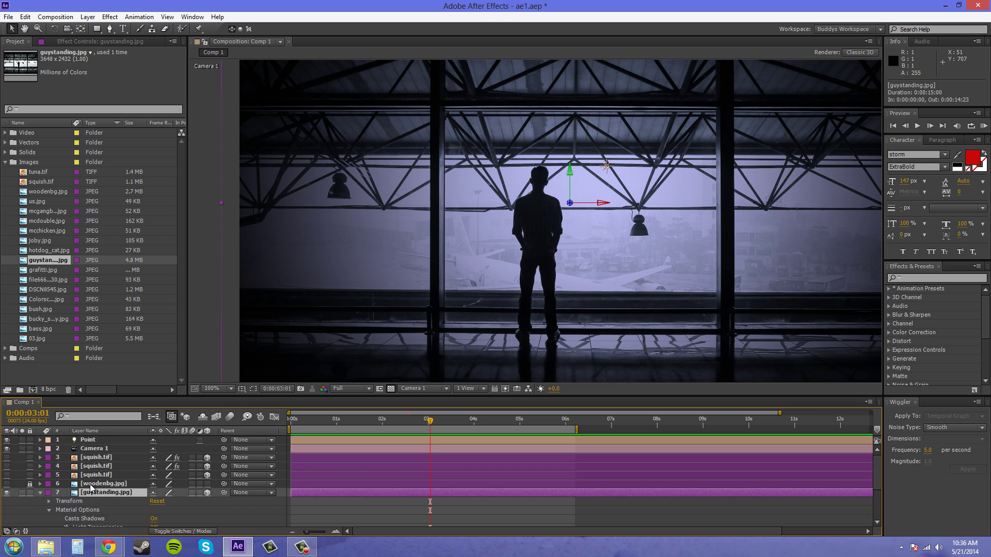
left_click(41, 493)
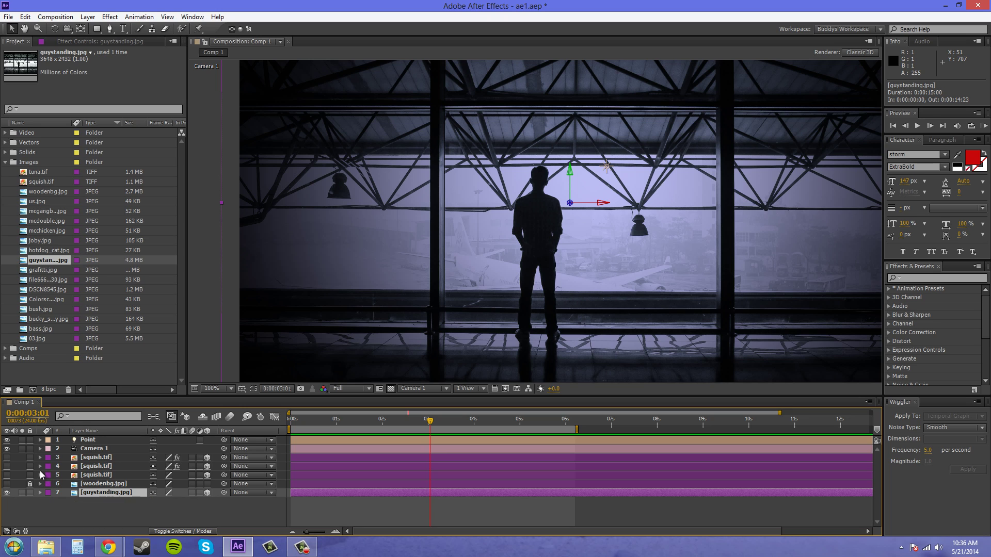
- Show the squish.tif monster layer and inspect its material options
left_click(7, 475)
scroll(593, 199, "down", 1)
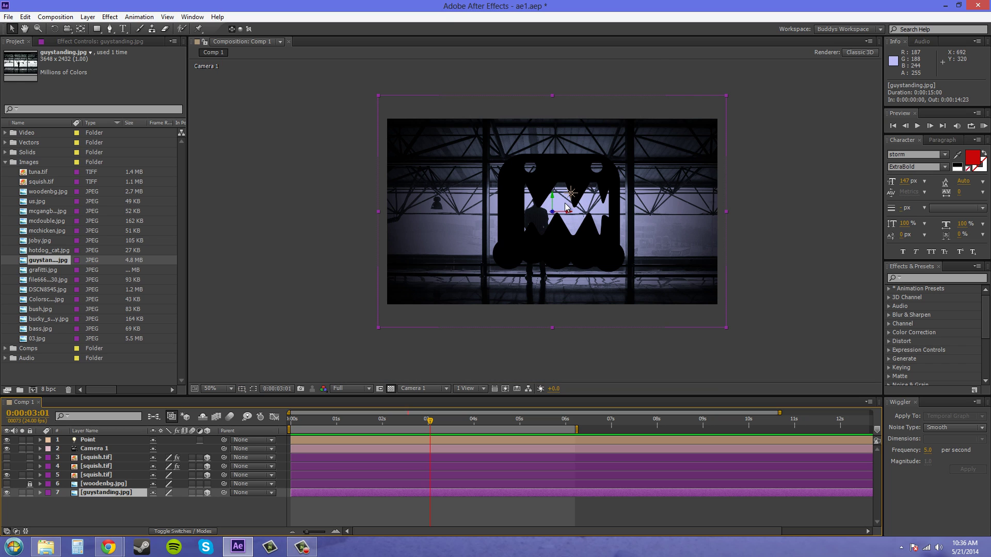
scroll(568, 206, "up", 1)
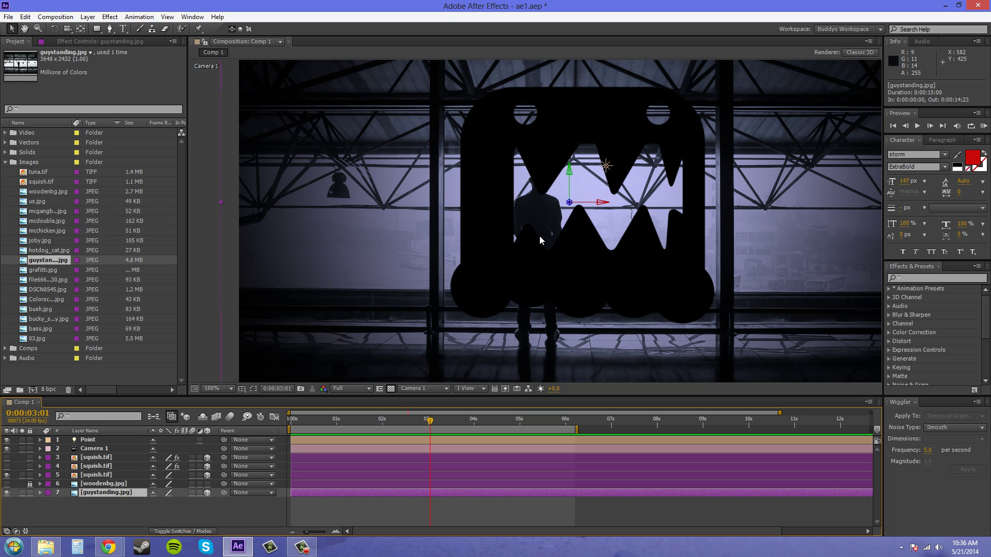
scroll(540, 236, "down", 2)
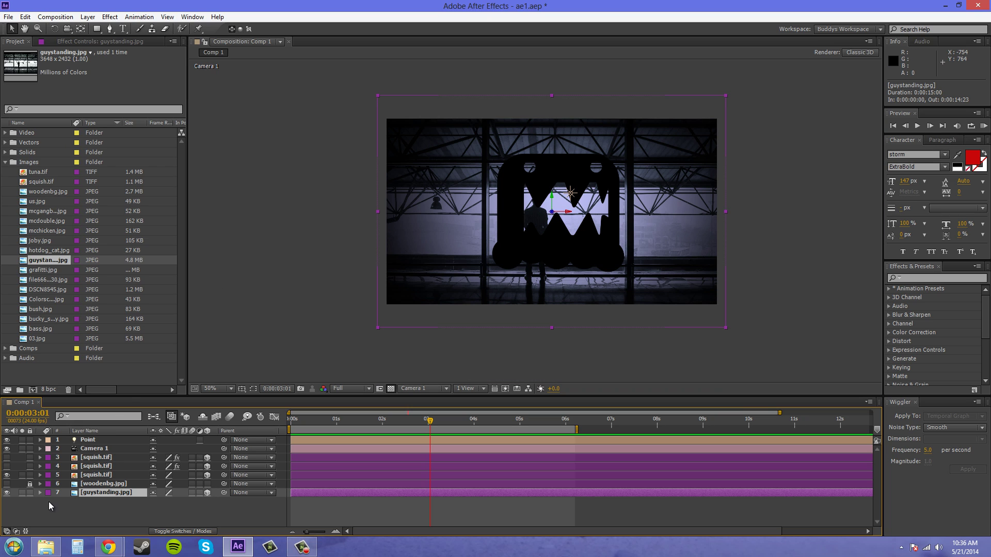
left_click(40, 476)
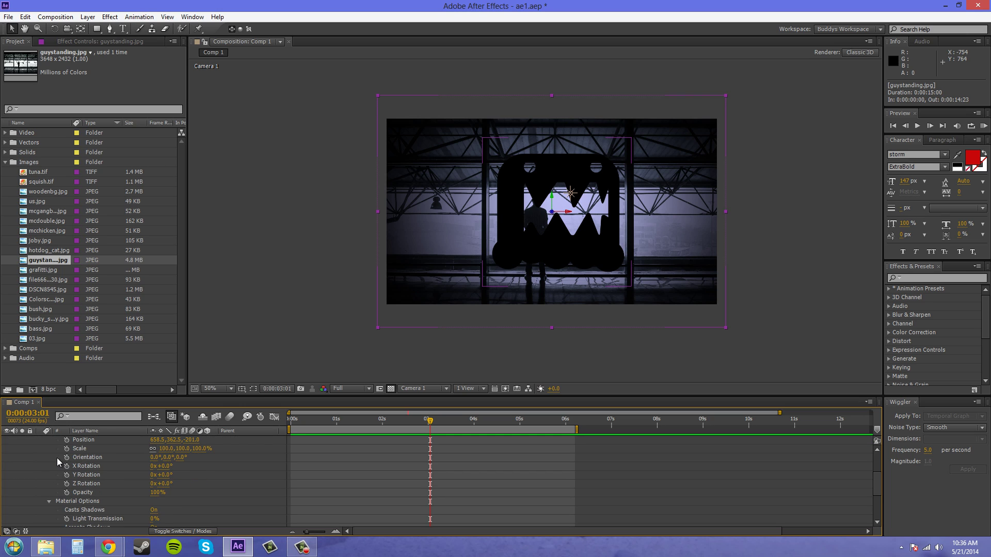
left_click(48, 449)
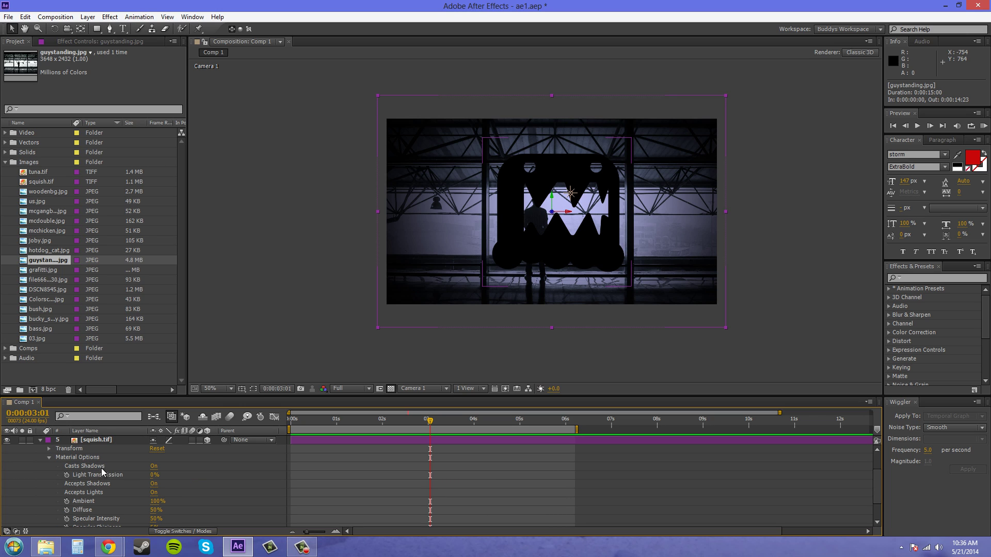
left_click(44, 457)
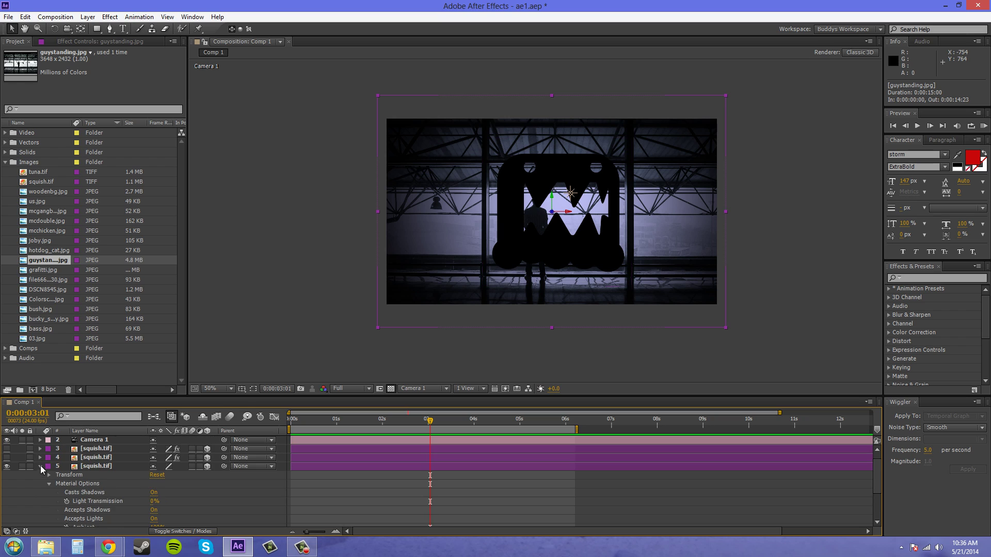
left_click(42, 470)
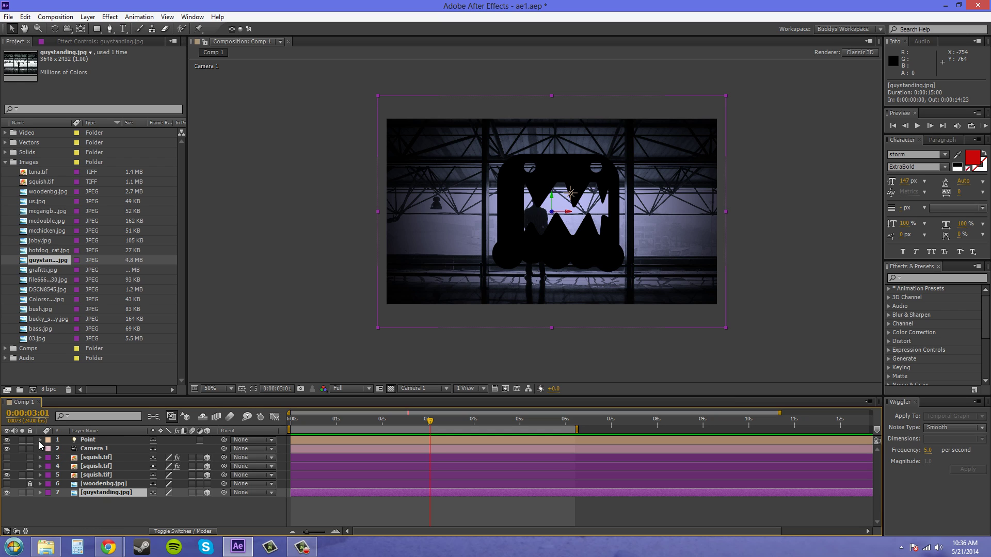
- Turn Casts Shadows on in the Point light's Light Options
left_click(39, 441)
left_click(49, 458)
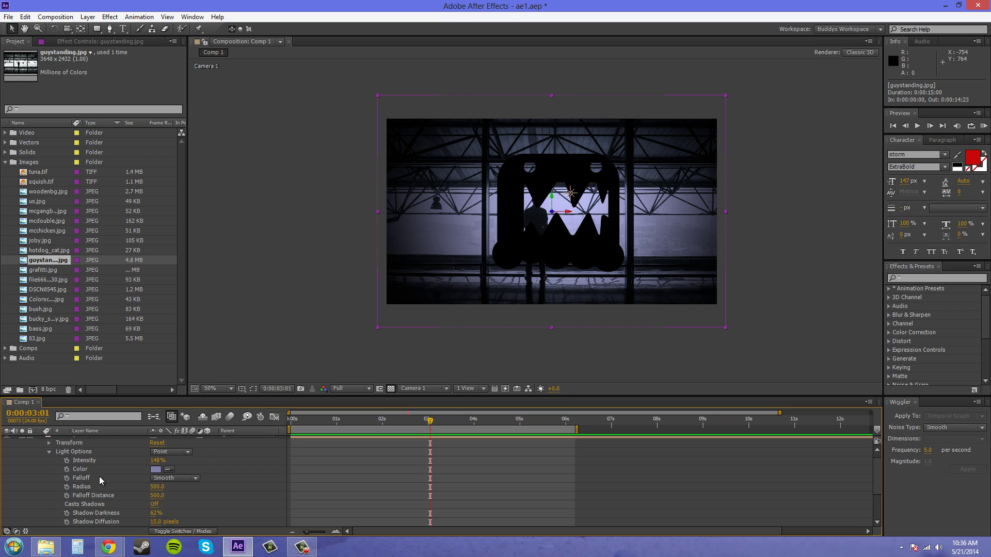
scroll(99, 476, "down", 2)
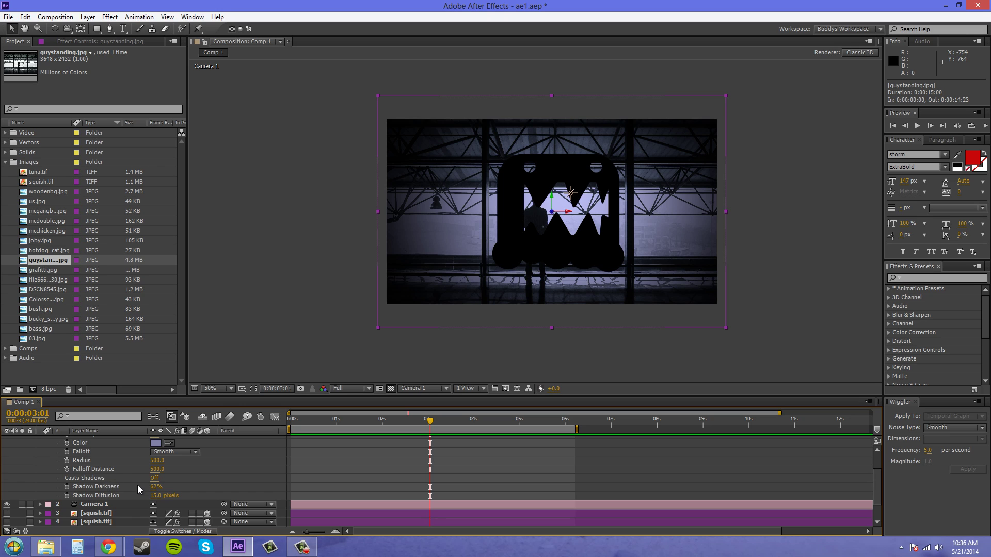
scroll(138, 485, "up", 1)
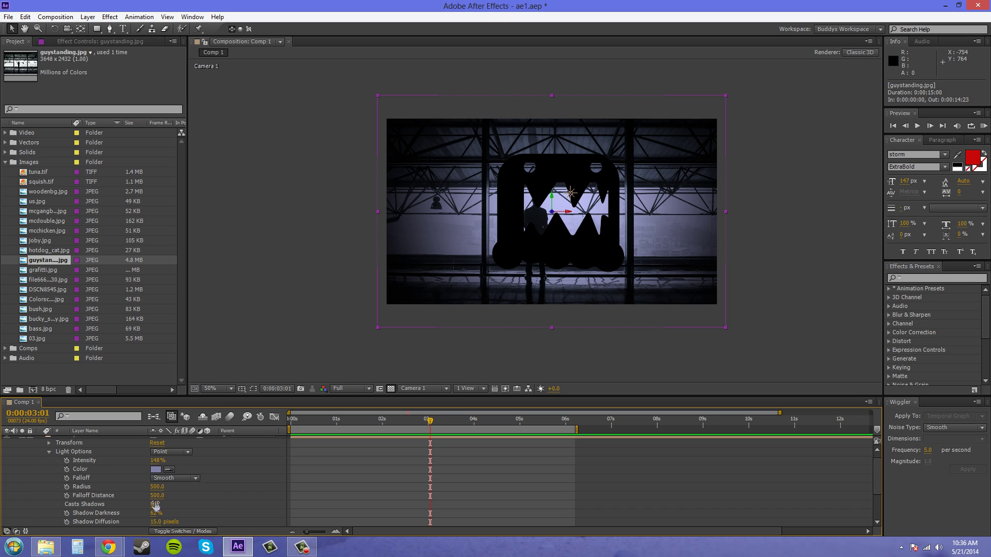
left_click(155, 504)
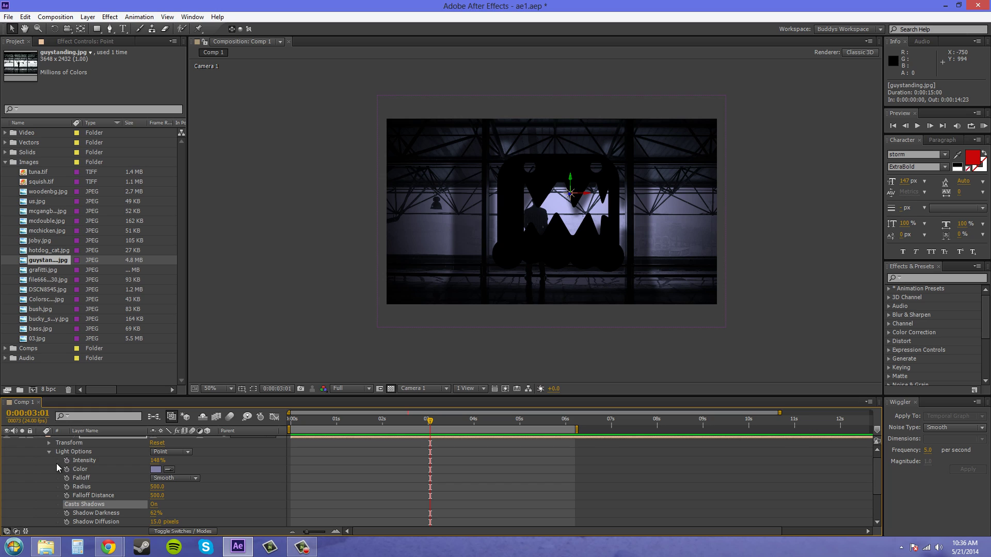
- Set the Point light's Shadow Darkness to 100% and collapse Light Options
scroll(176, 506, "down", 3)
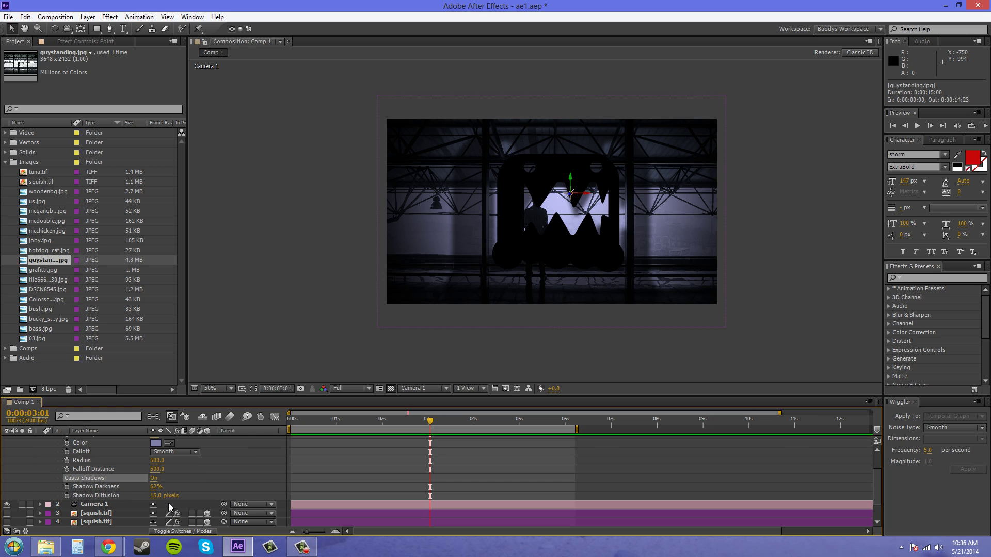
mouse_move(156, 487)
left_mouse_down()
mouse_move(148, 484)
mouse_move(172, 486)
mouse_move(153, 490)
left_mouse_up()
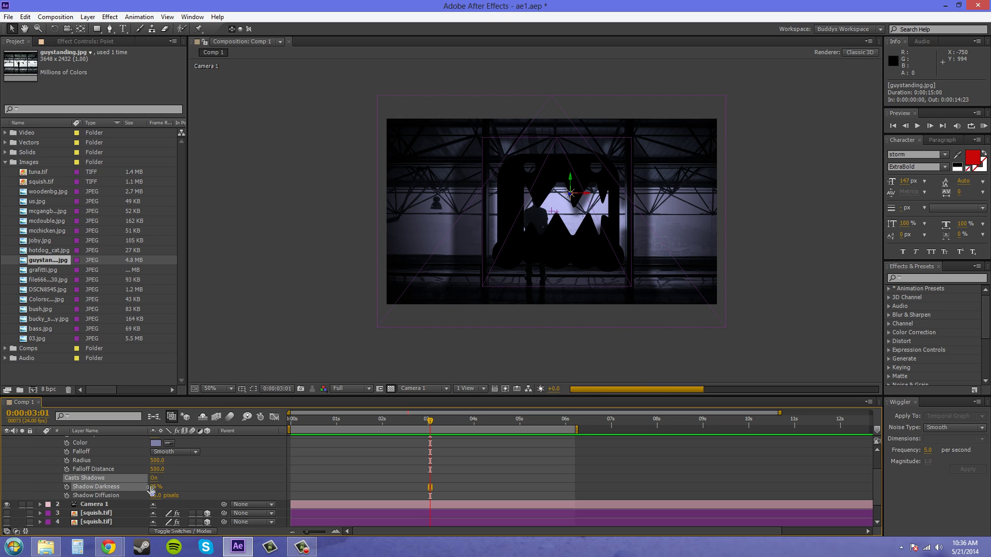
left_click(154, 487)
type("100")
key("Return")
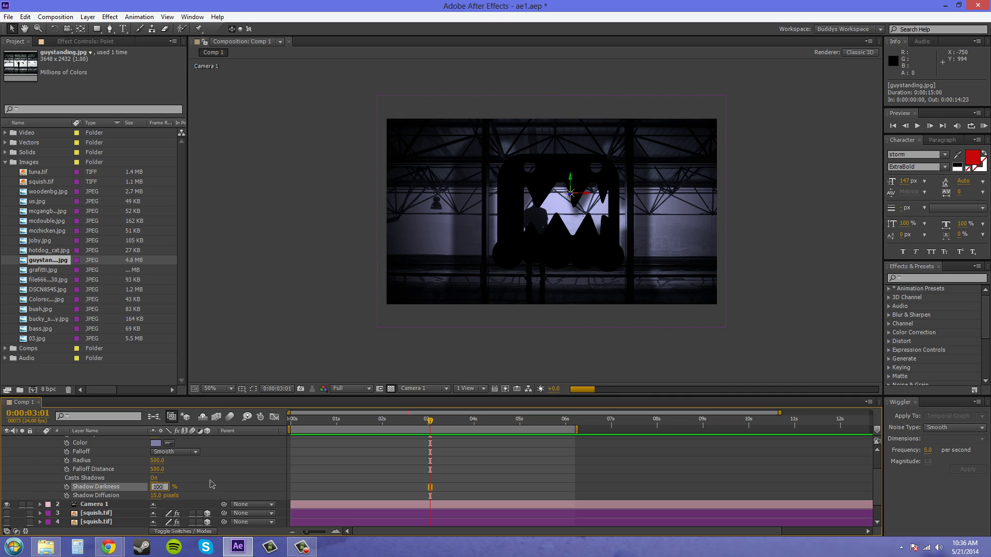
left_click(212, 485)
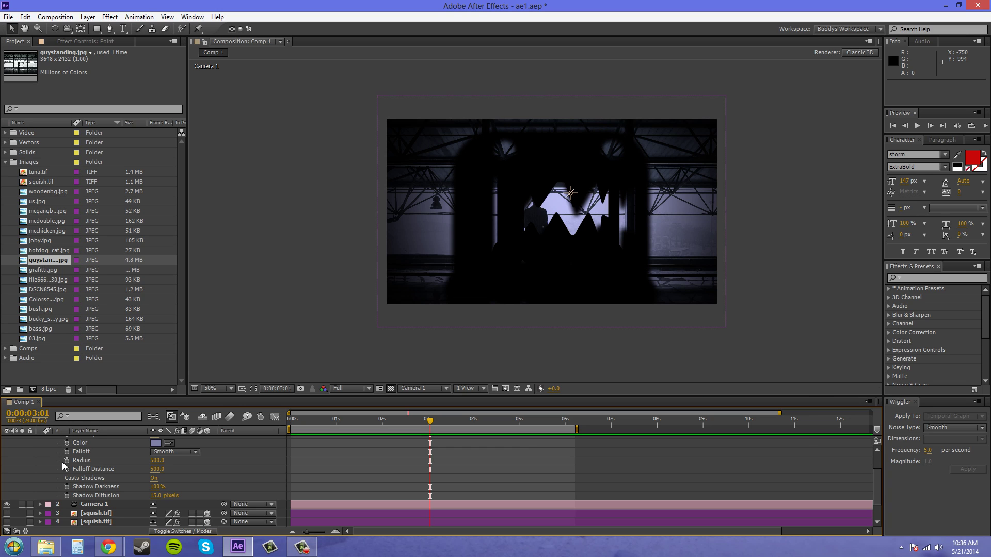
scroll(72, 479, "up", 2)
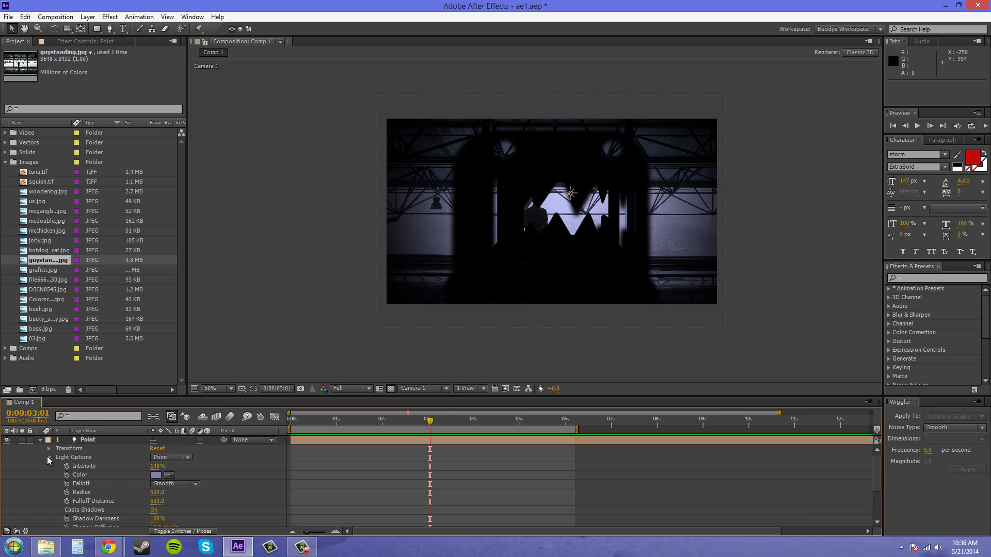
left_click(49, 457)
- Uncheck Casts Shadows in the Point light's Light Settings and apply
double_click(87, 442)
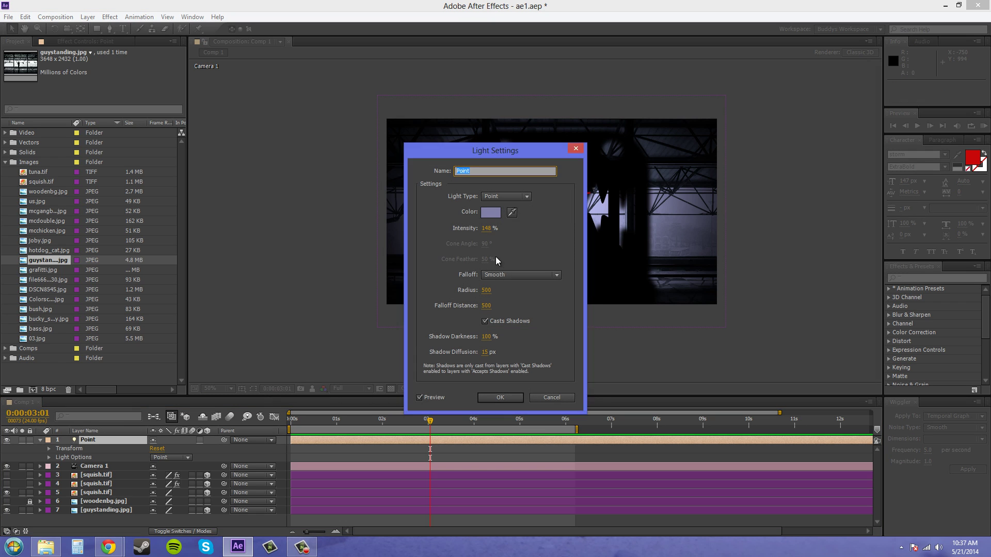
left_click(485, 321)
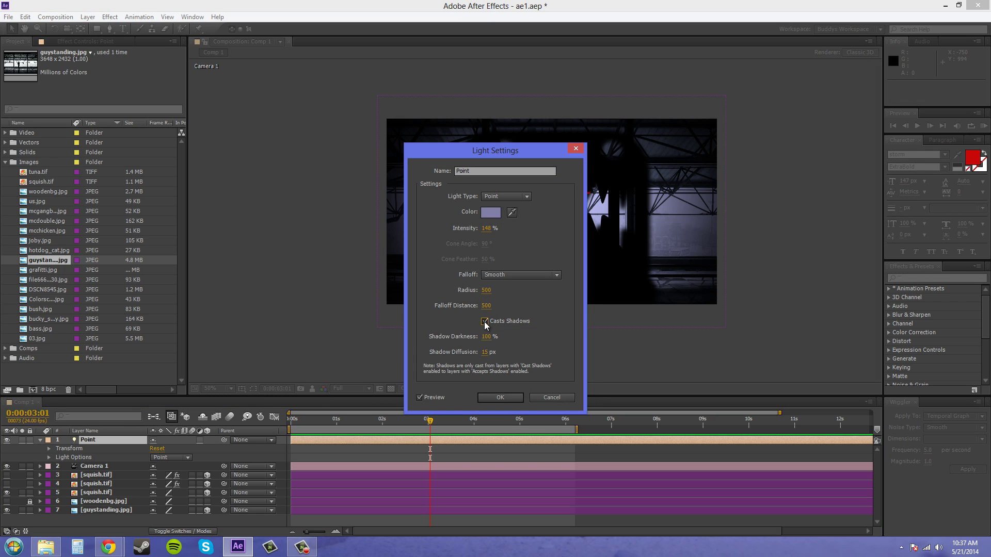
left_click(500, 397)
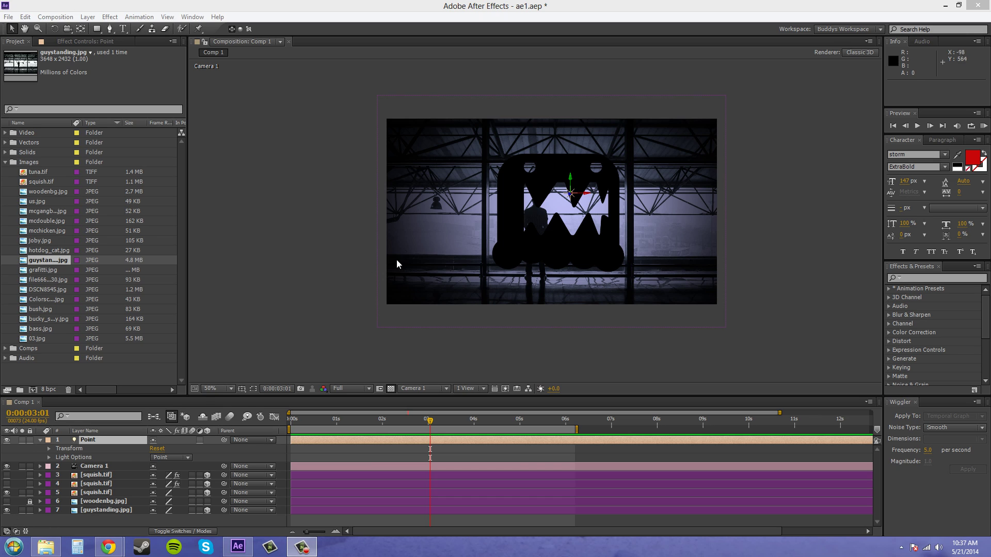
- Hide squish.tif and switch the viewer to 2 Views - Horizontal
left_click(6, 492)
scroll(530, 253, "up", 2)
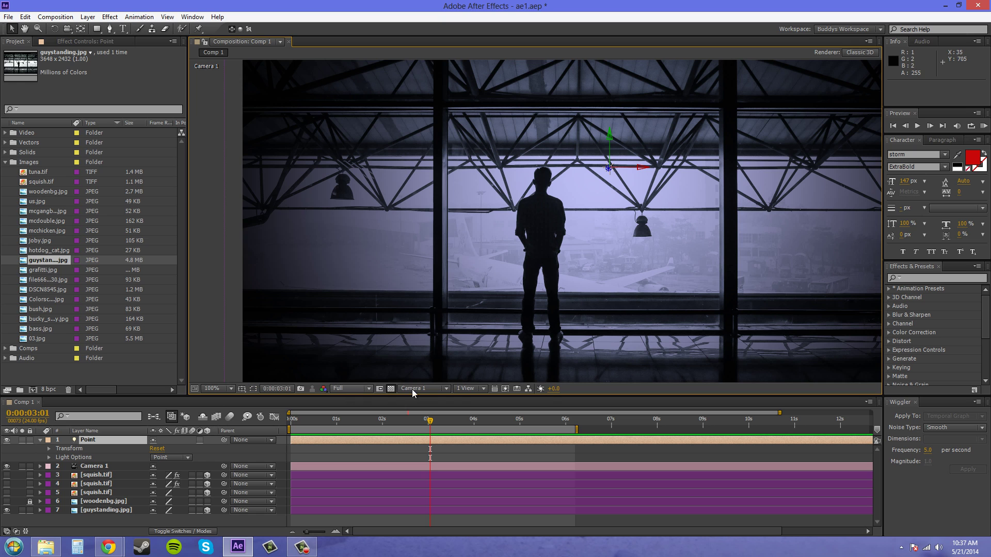
left_click(461, 390)
left_click(496, 412)
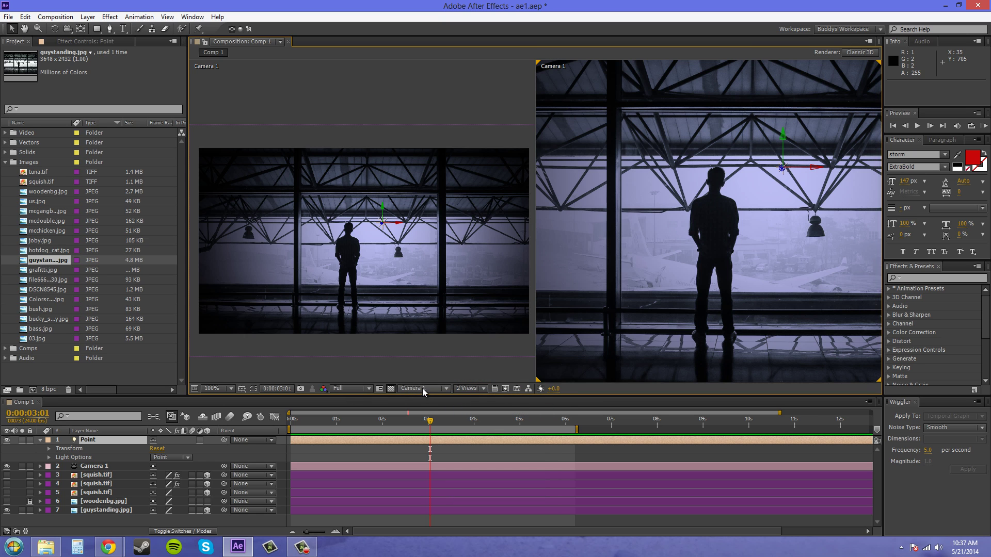
- Set the left view to Top and drag the point light along its Z axis
left_click(331, 90)
left_click(420, 389)
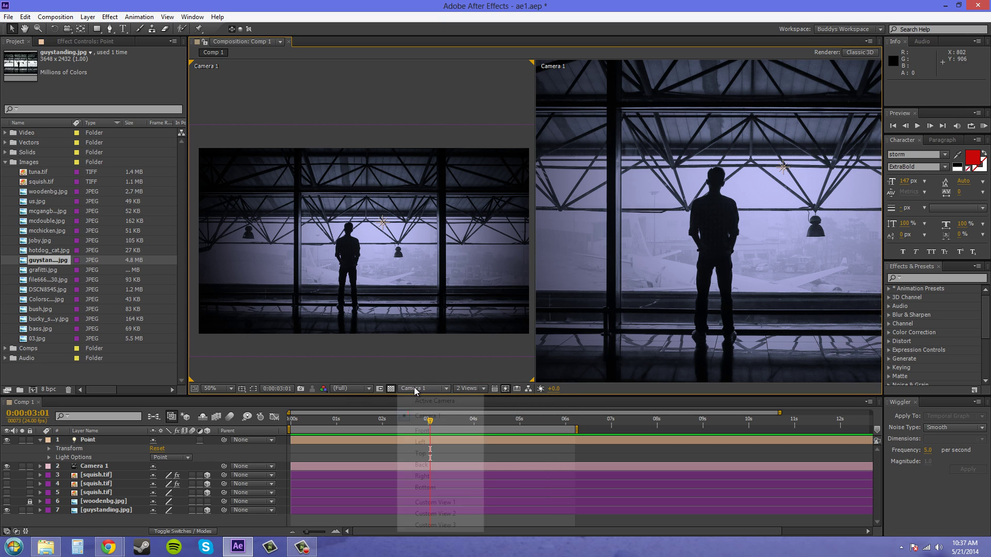
left_click(427, 454)
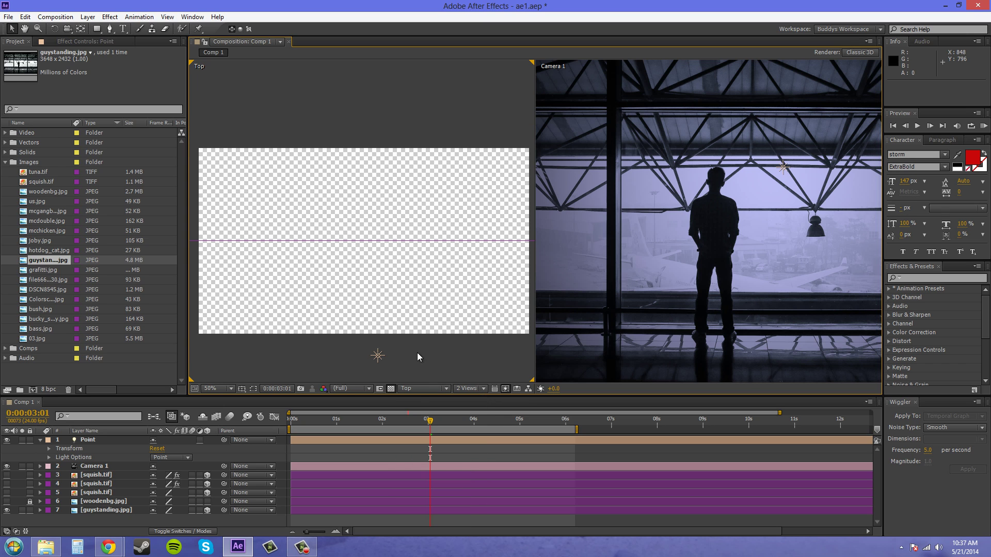
left_click(378, 355)
left_click_drag(378, 343, 392, 239)
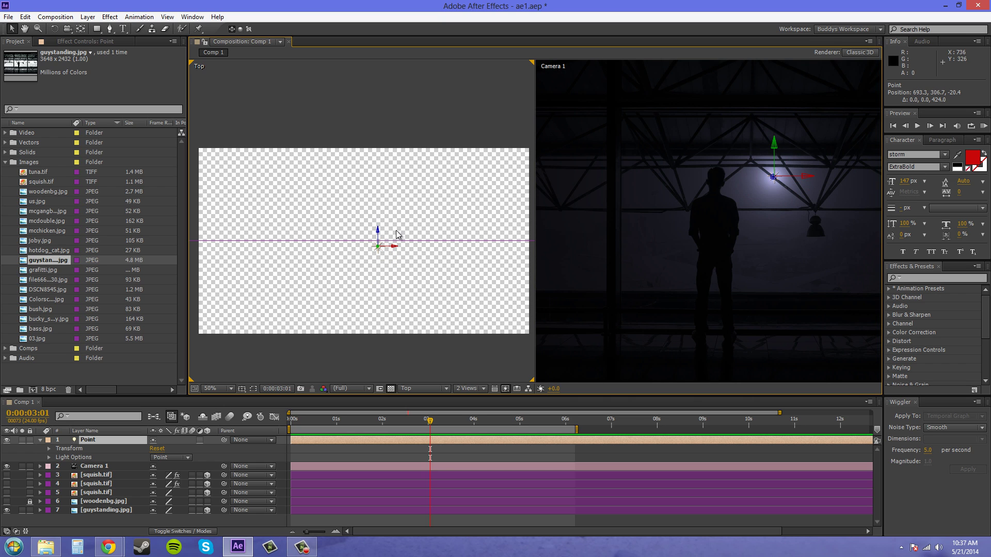
scroll(774, 231, "down", 2)
left_click_drag(773, 227, 743, 261)
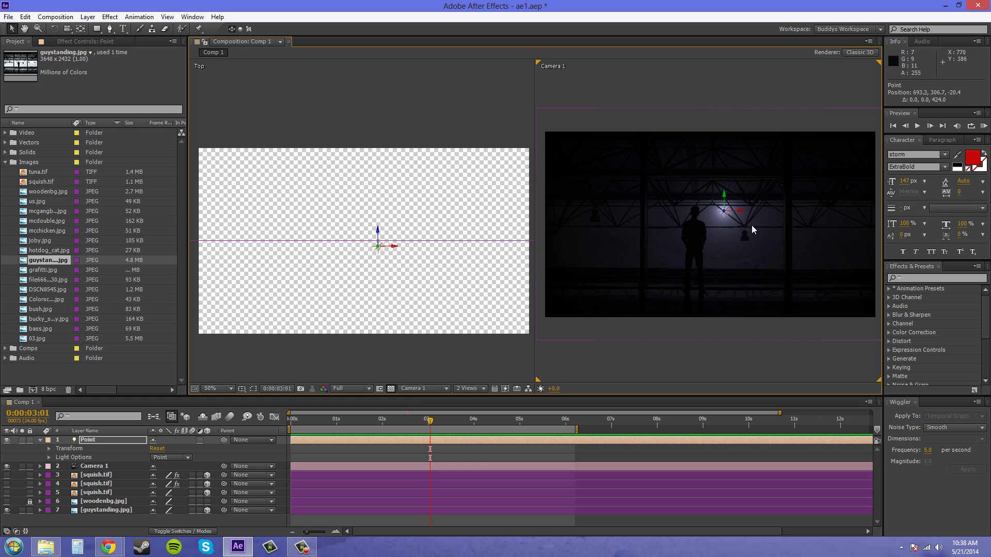
scroll(738, 224, "up", 2)
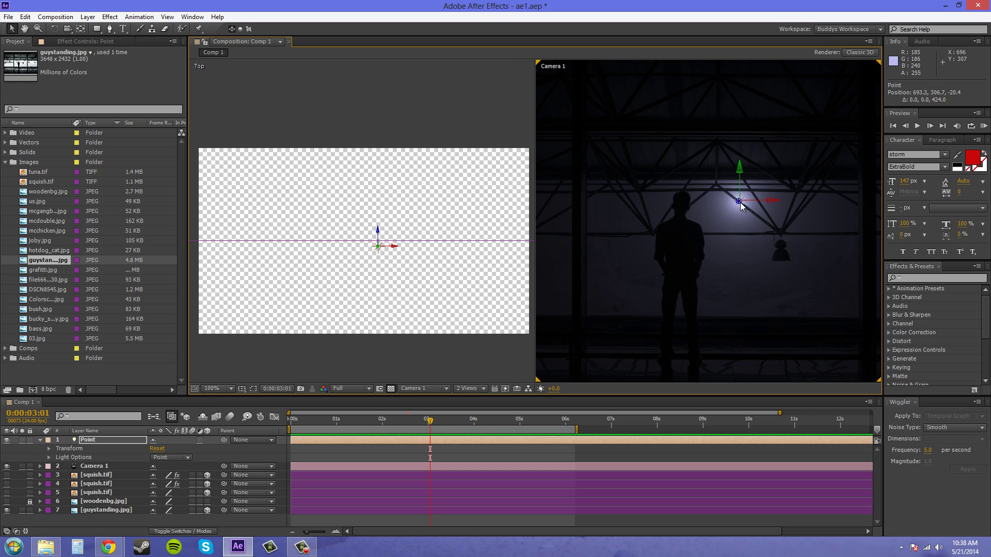
scroll(741, 205, "down", 2)
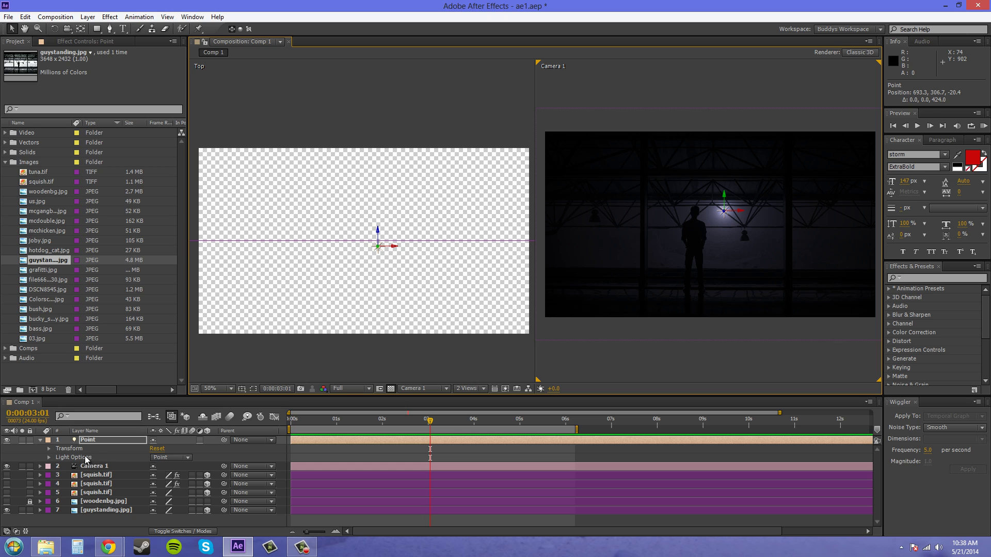
- Enter 100% for the point light's Intensity, then scrub it down to 56%
left_click(48, 458)
left_click(158, 461)
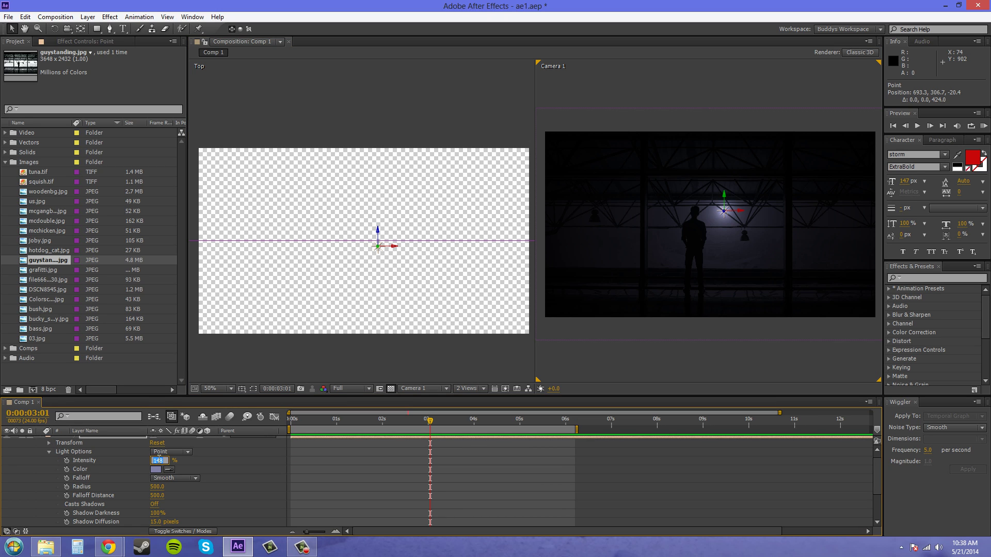
type("100")
left_click(216, 454)
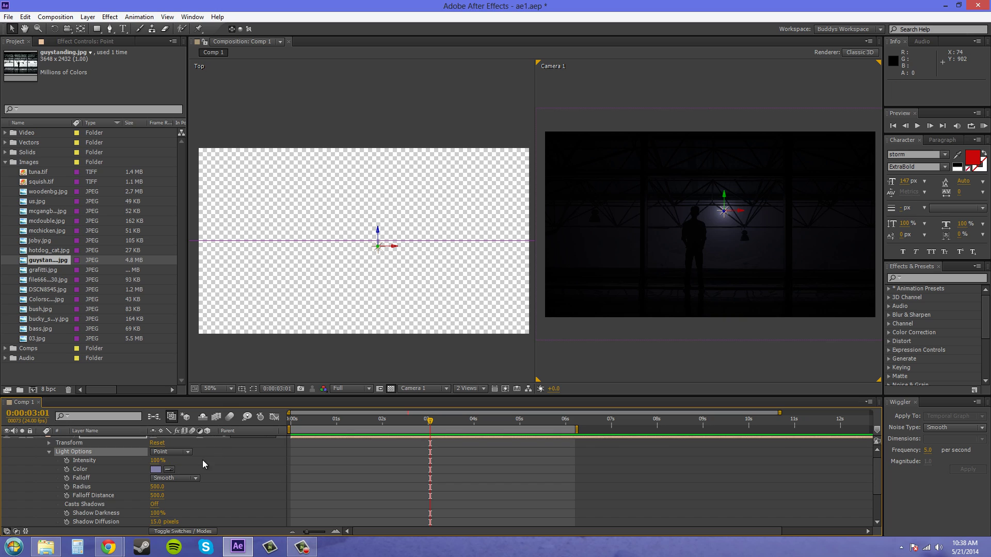
left_click_drag(158, 460, 145, 460)
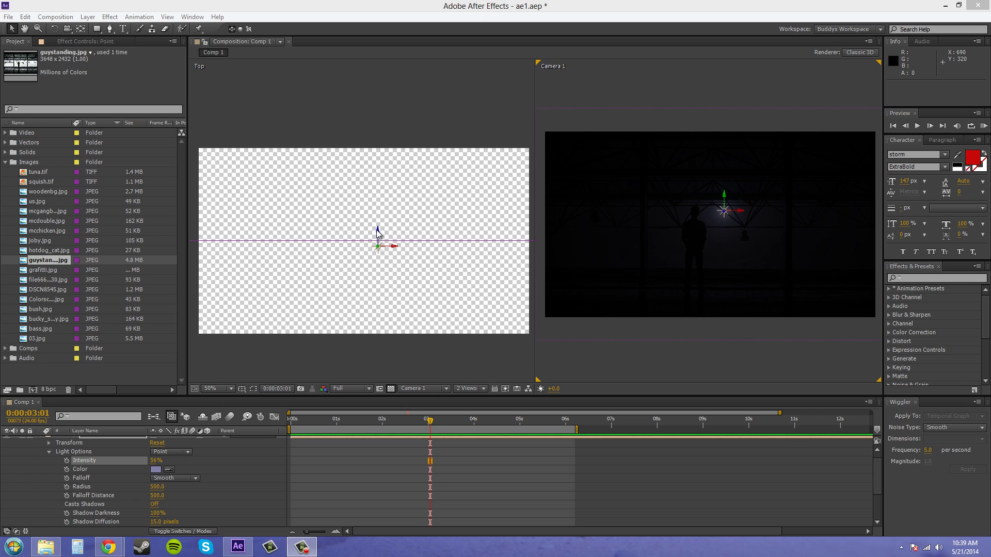
- Drag the point light along its Z axis to sit well in front of the photo
left_click_drag(376, 233, 380, 227)
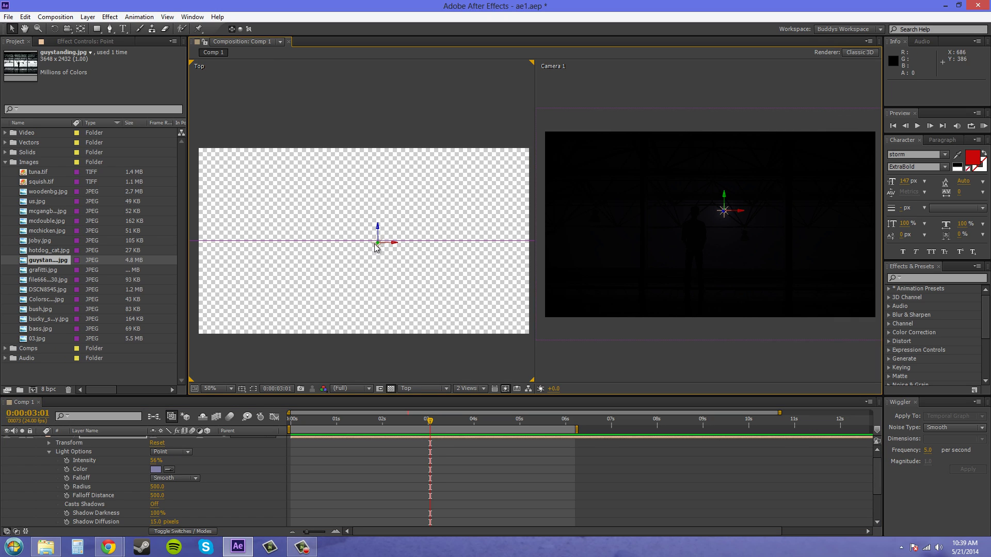
left_click_drag(379, 229, 407, 337)
scroll(436, 280, "down", 2)
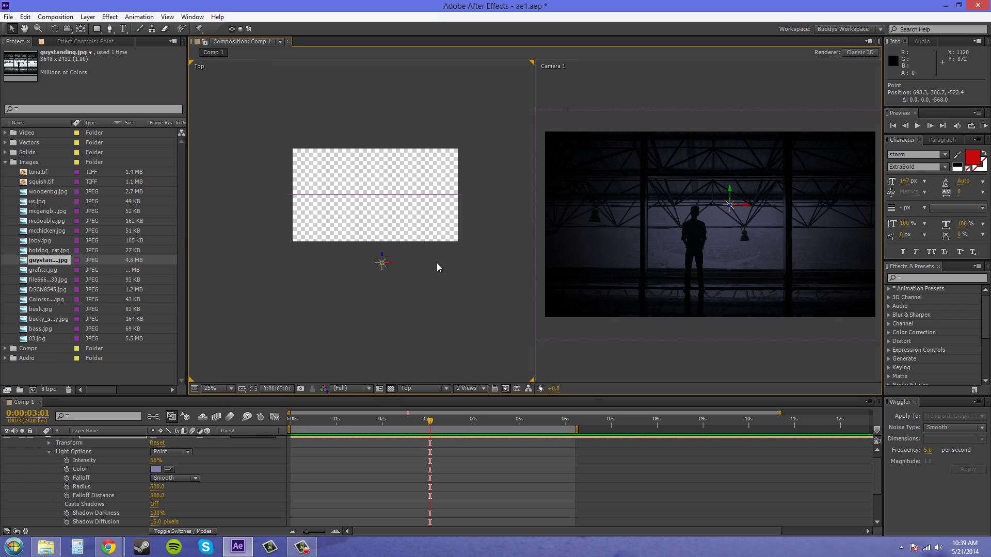
left_click_drag(383, 261, 386, 297)
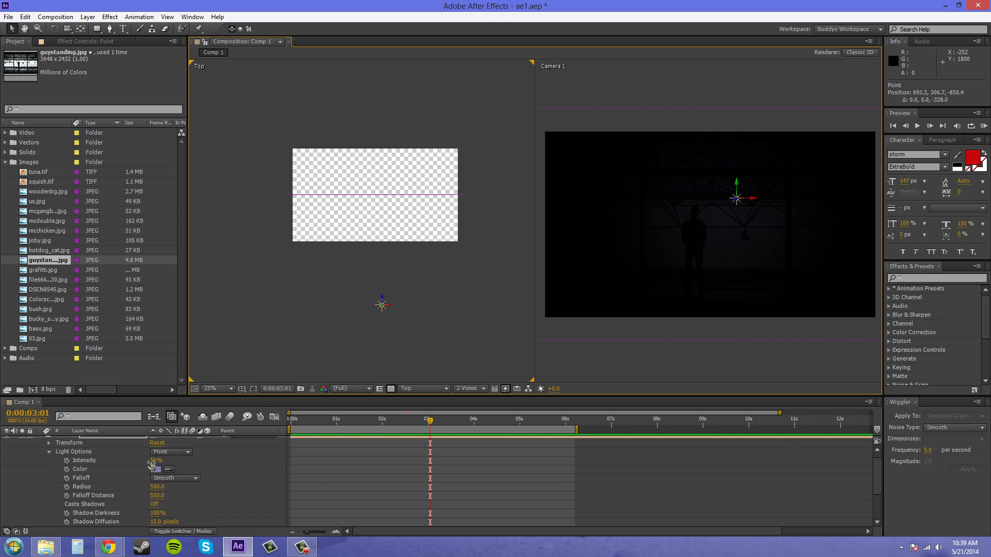
- Set the point light's Intensity to 100% after raising it briefly
left_click_drag(155, 460, 223, 460)
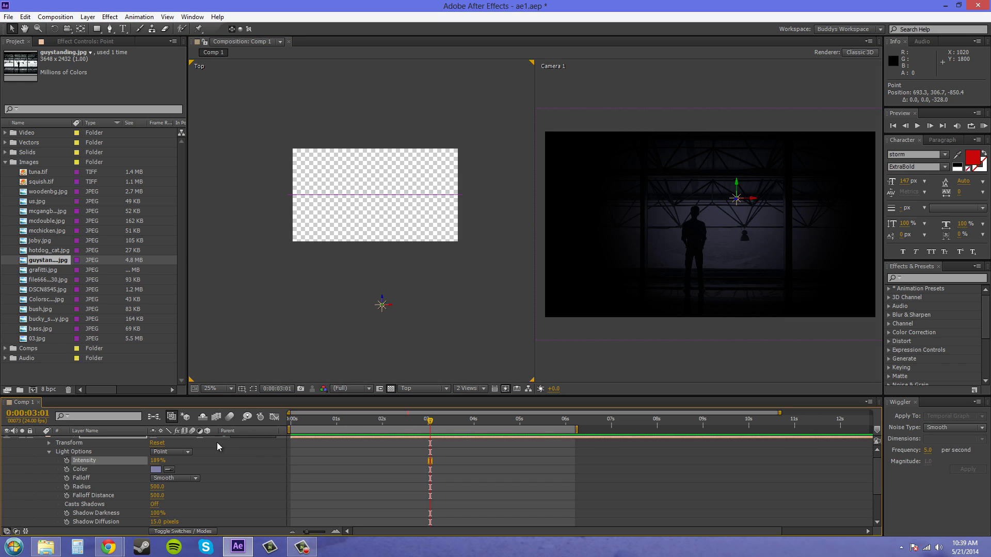
left_click(163, 461)
type("100")
left_click(305, 467)
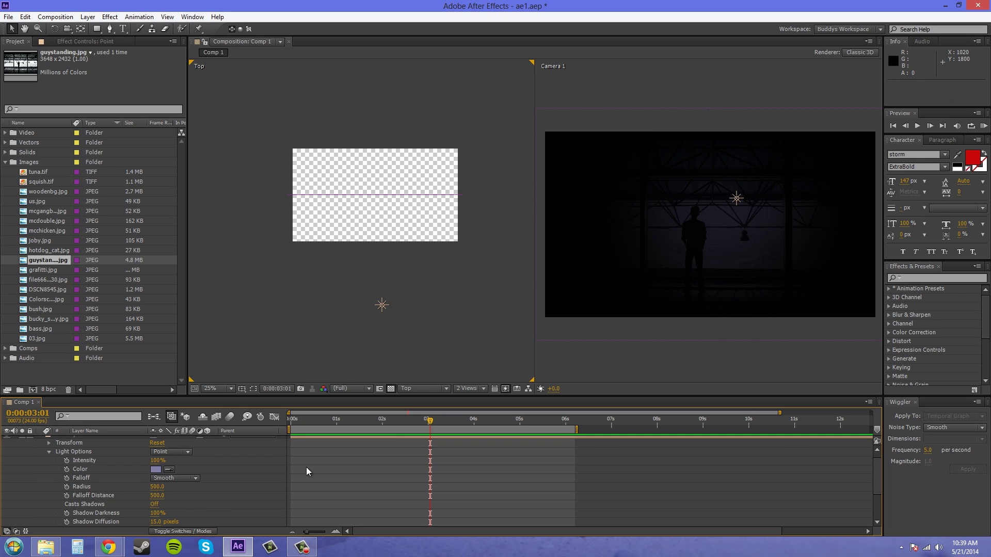